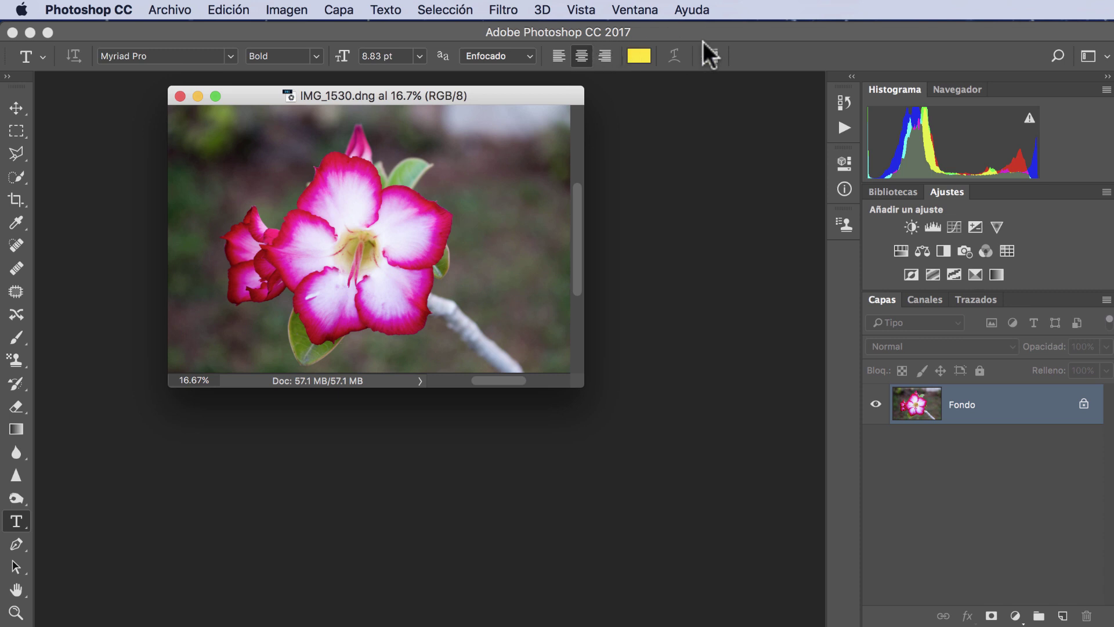
- Apply the Gráfico y Web workspace, then reopen the Ventana workspace list
click(636, 10)
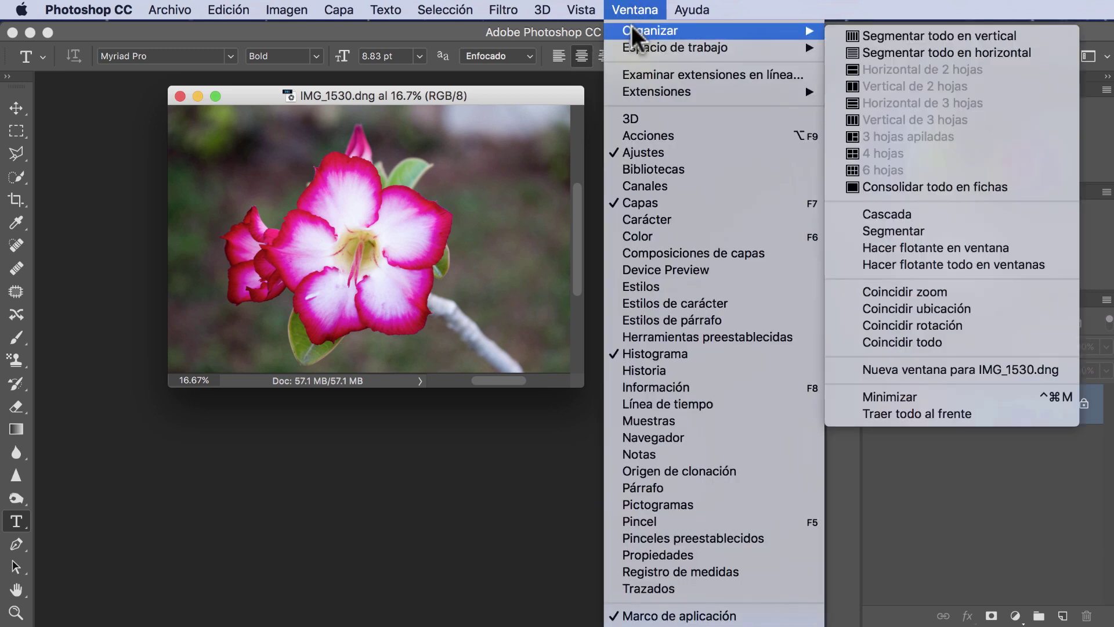
mouse_move(675, 47)
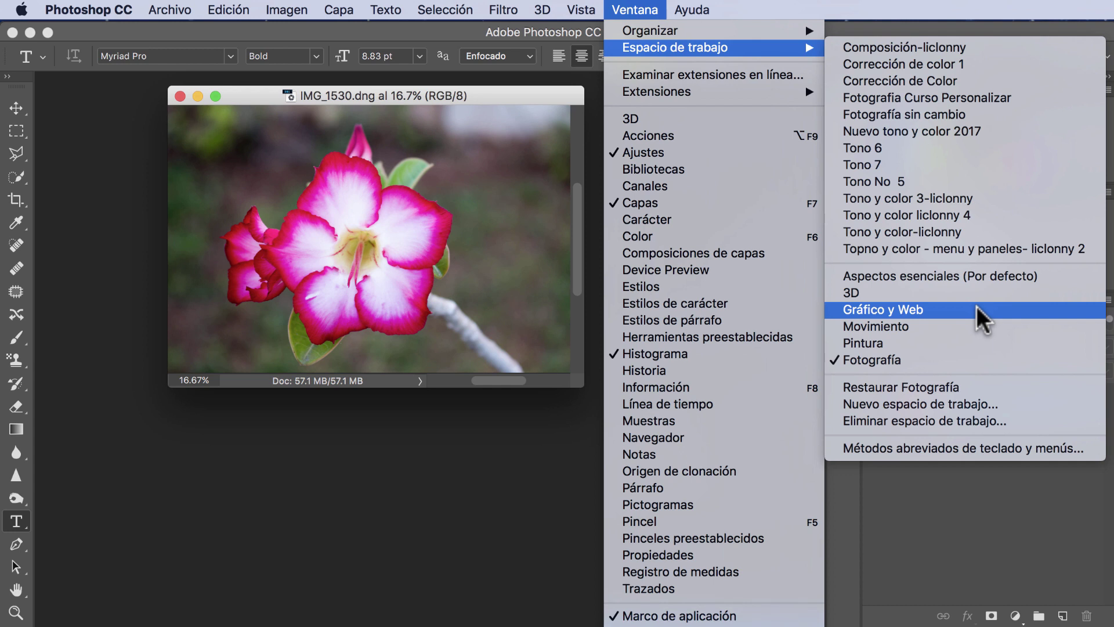
click(980, 310)
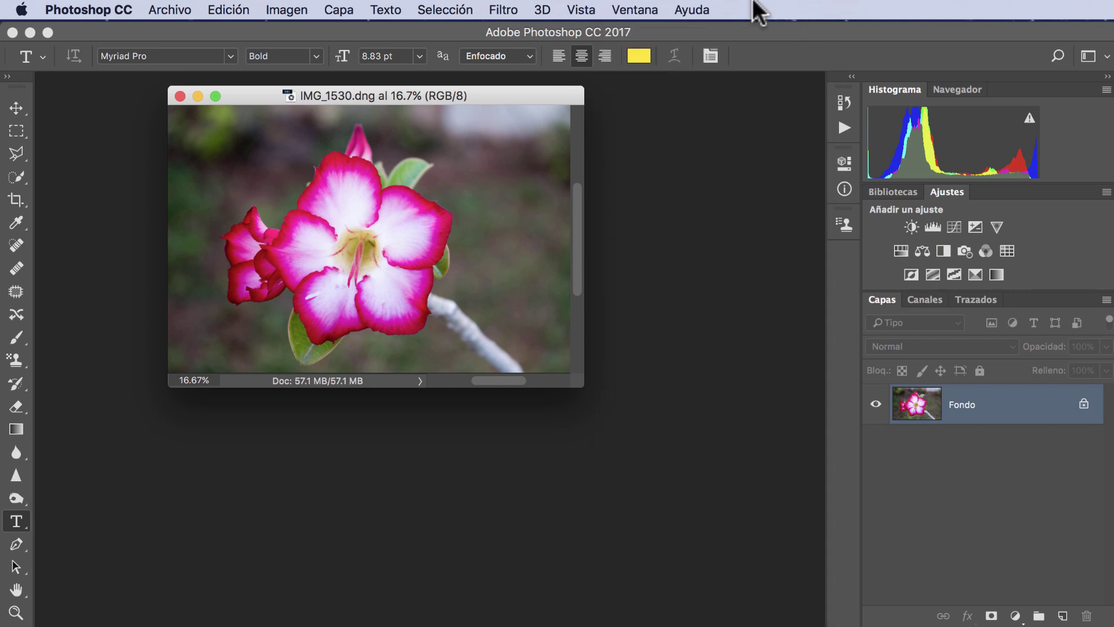
click(639, 10)
click(628, 8)
click(638, 11)
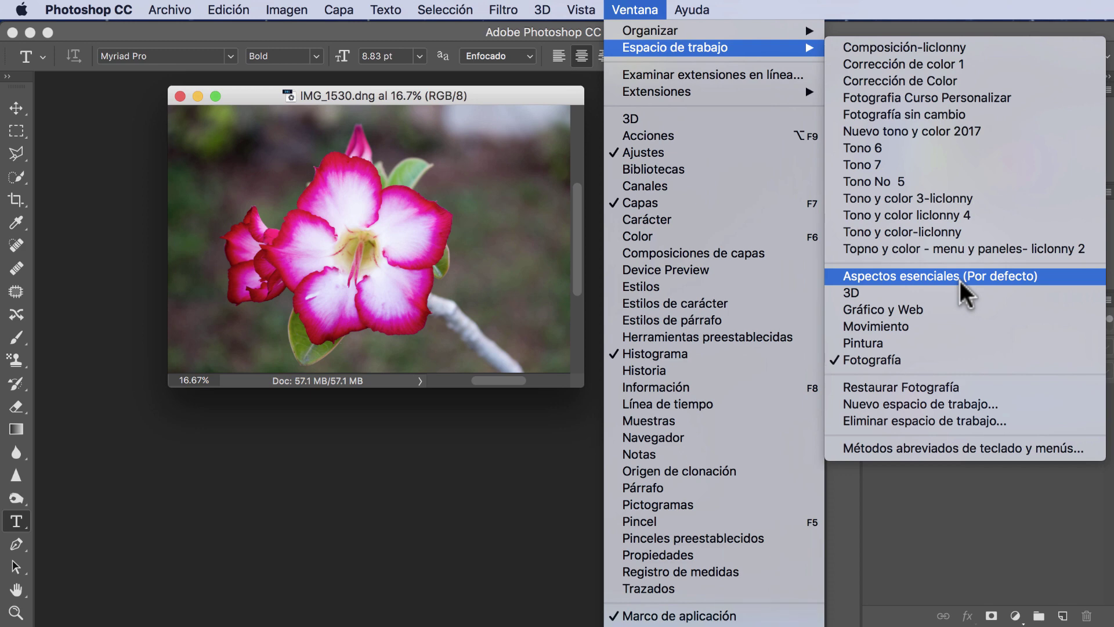
- Switch to the Aspectos esenciales workspace and close the Bibliotecas and Color panels
click(960, 280)
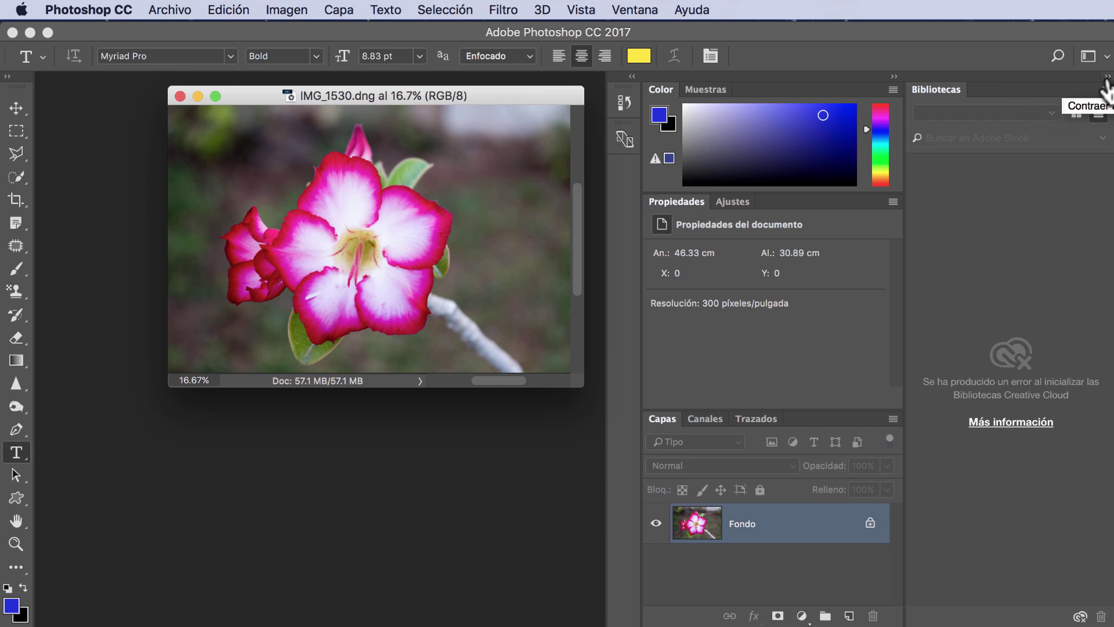
right_click(1001, 88)
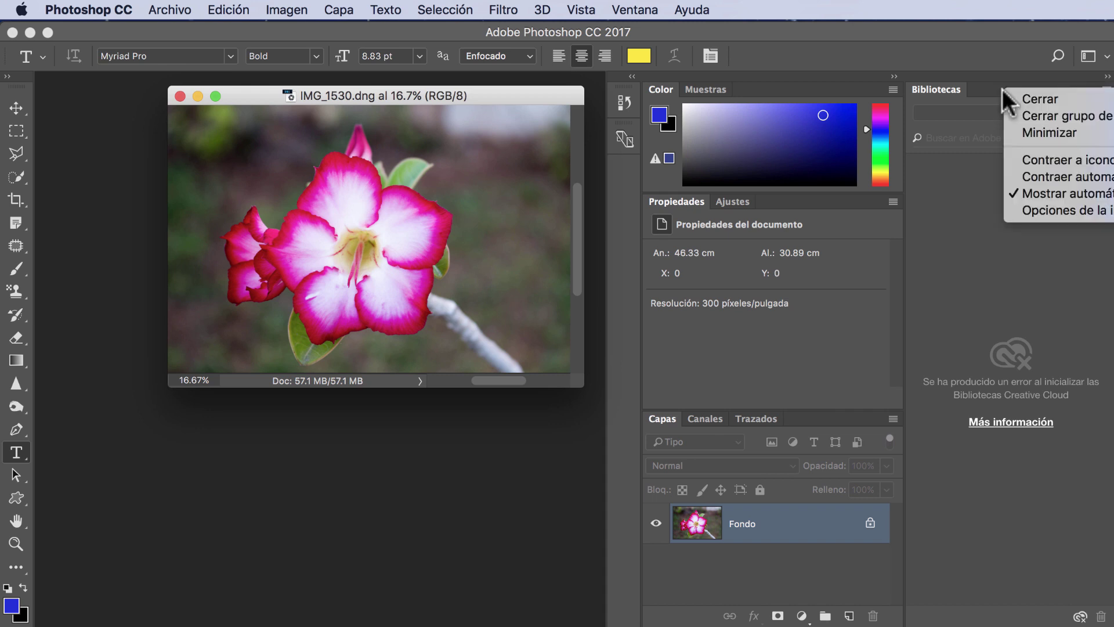
click(1039, 95)
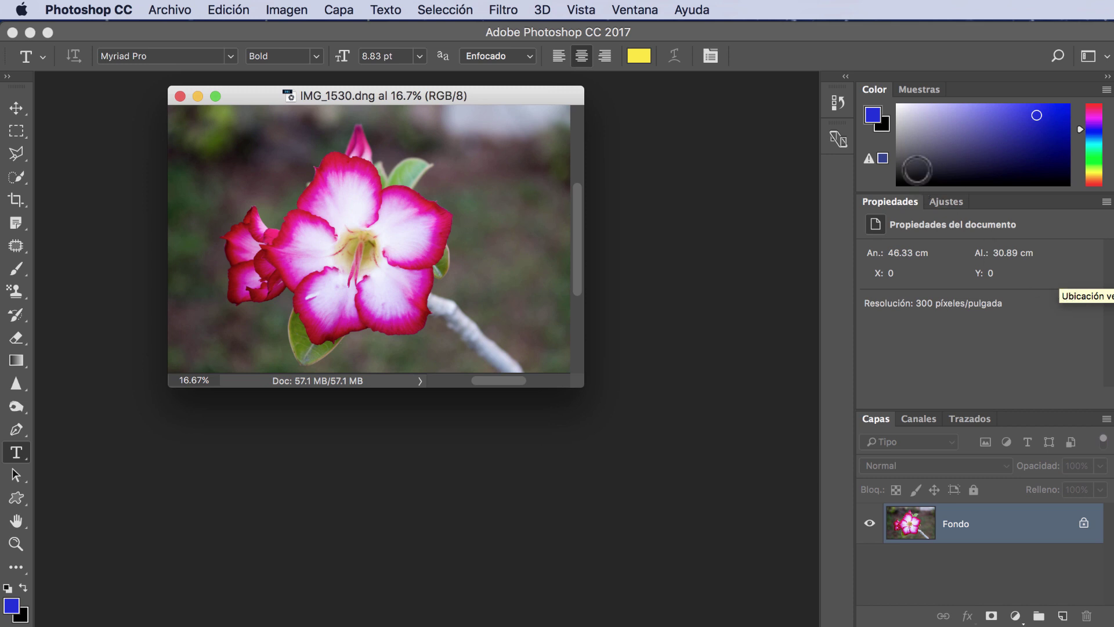
right_click(872, 91)
click(893, 95)
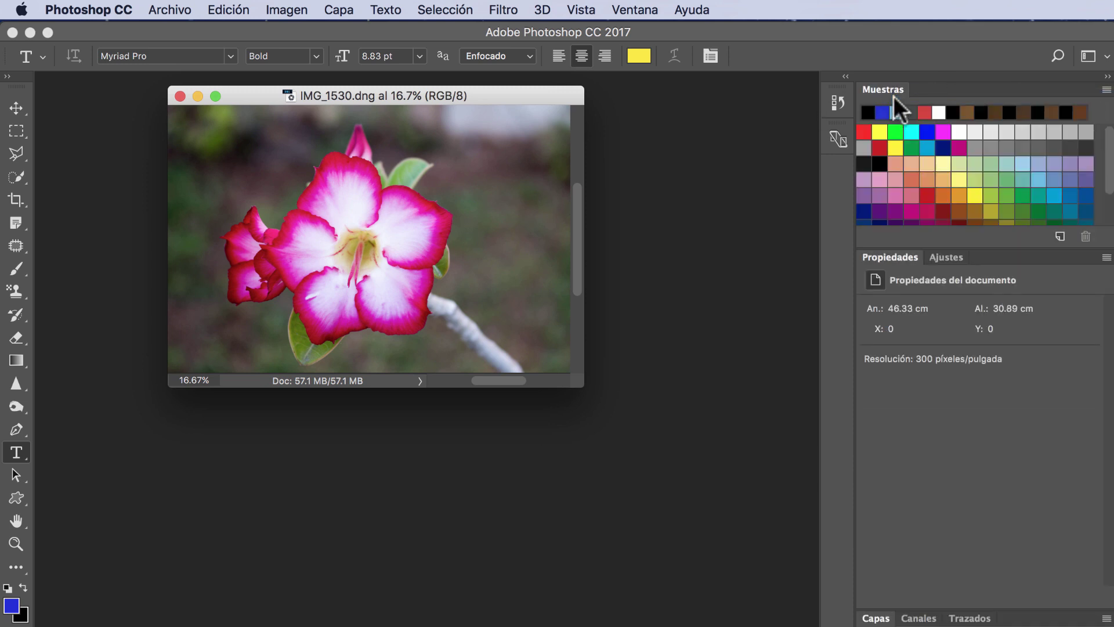
- Close the Muestras, Propiedades and Ajustes panels
right_click(883, 90)
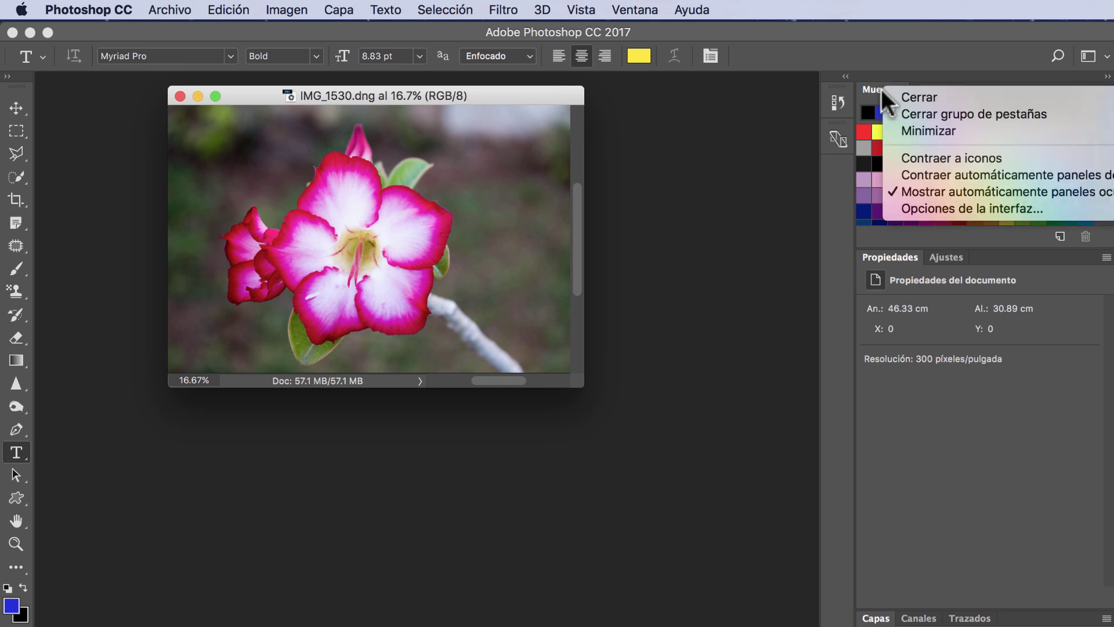
click(901, 93)
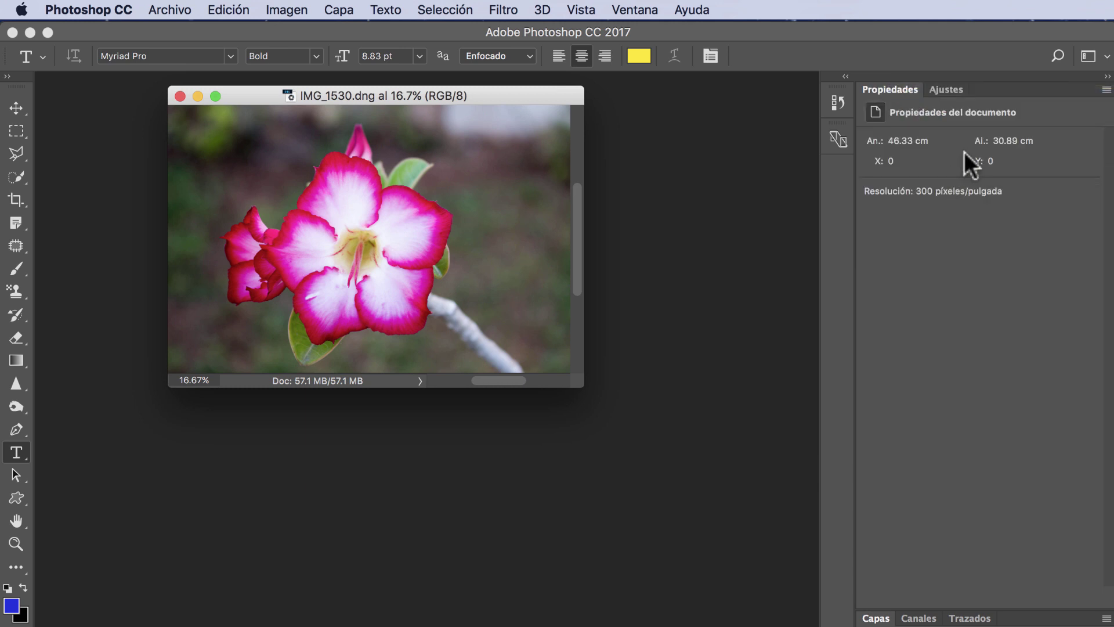
right_click(872, 89)
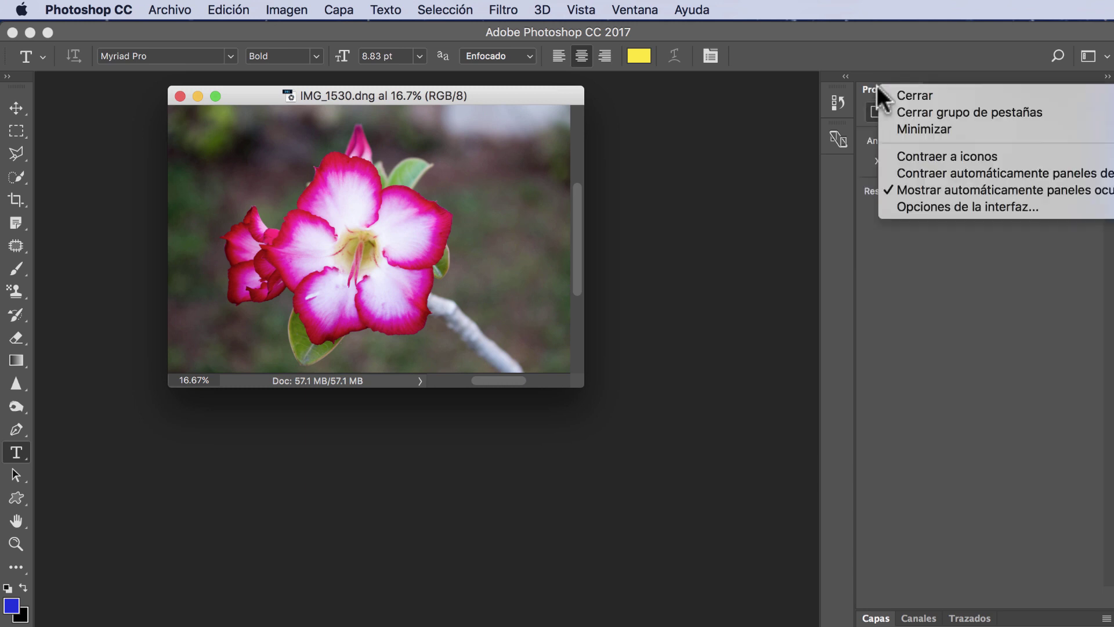
click(888, 94)
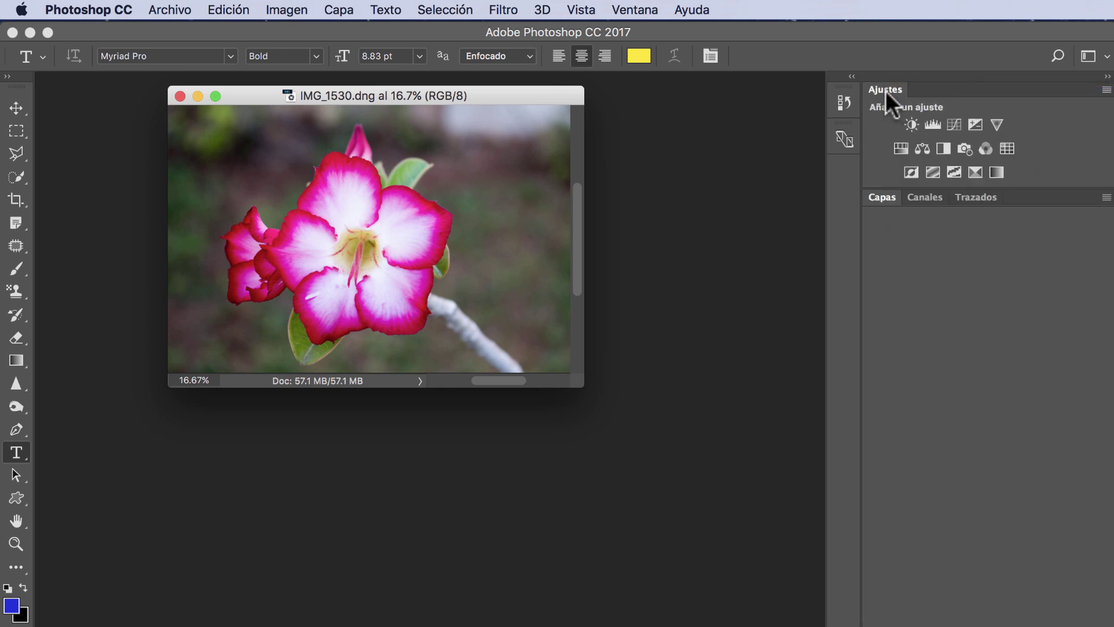
right_click(886, 90)
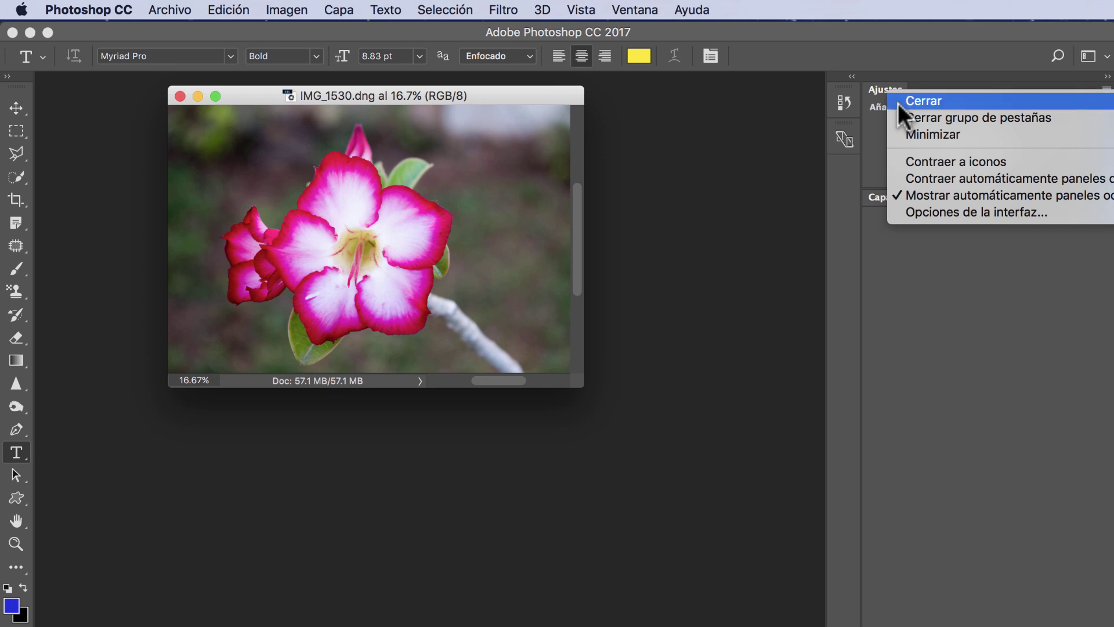
click(897, 103)
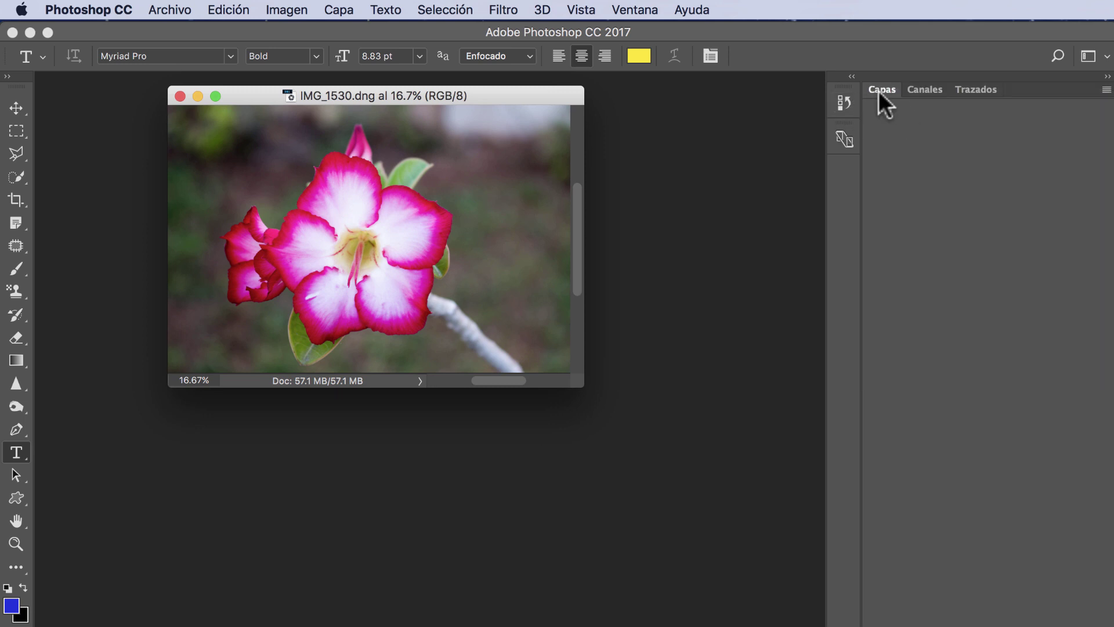
- Float the Capas and Canales panels out of the dock, shifting the flower photo left
mouse_move(879, 90)
mouse_down()
mouse_move(642, 293)
mouse_move(659, 356)
mouse_up()
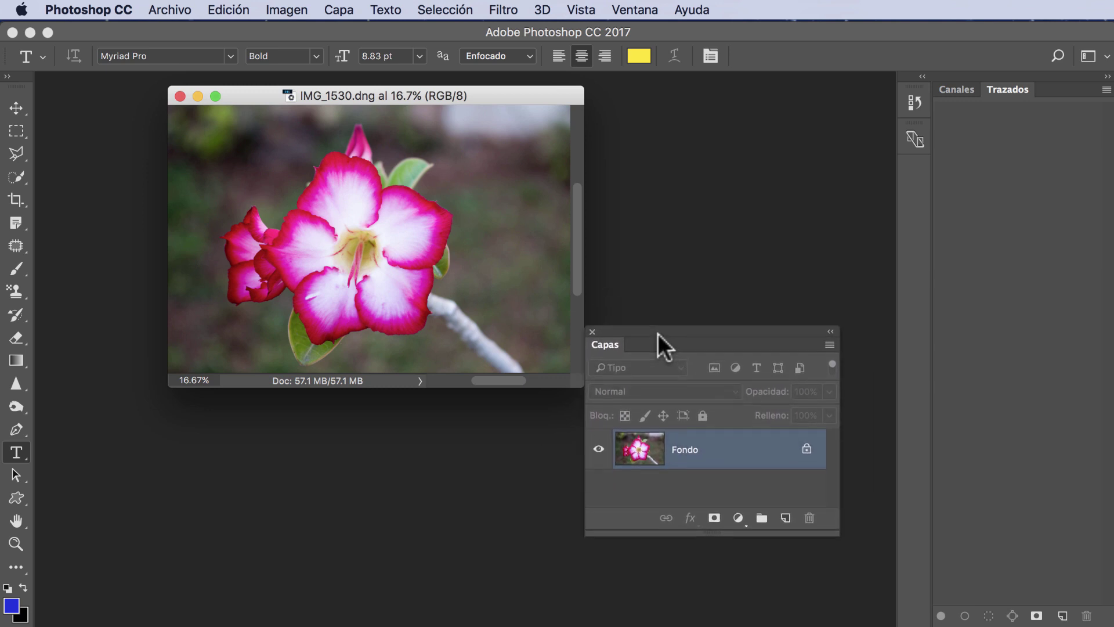
drag(424, 88, 296, 101)
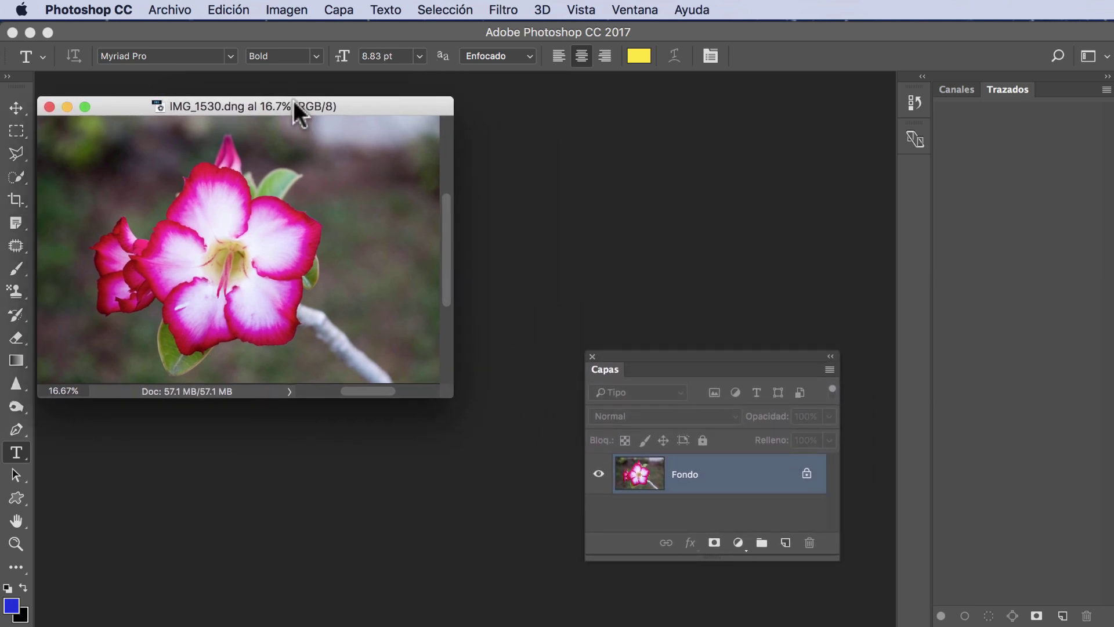
mouse_move(677, 350)
mouse_down()
mouse_move(621, 339)
mouse_move(619, 318)
mouse_up()
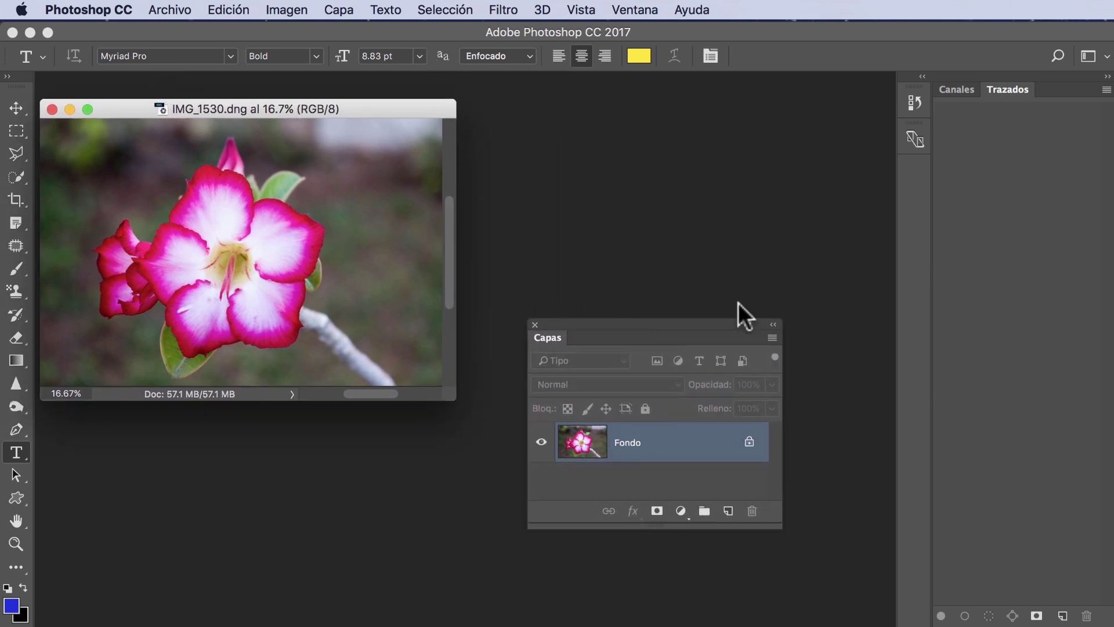
drag(956, 90, 789, 170)
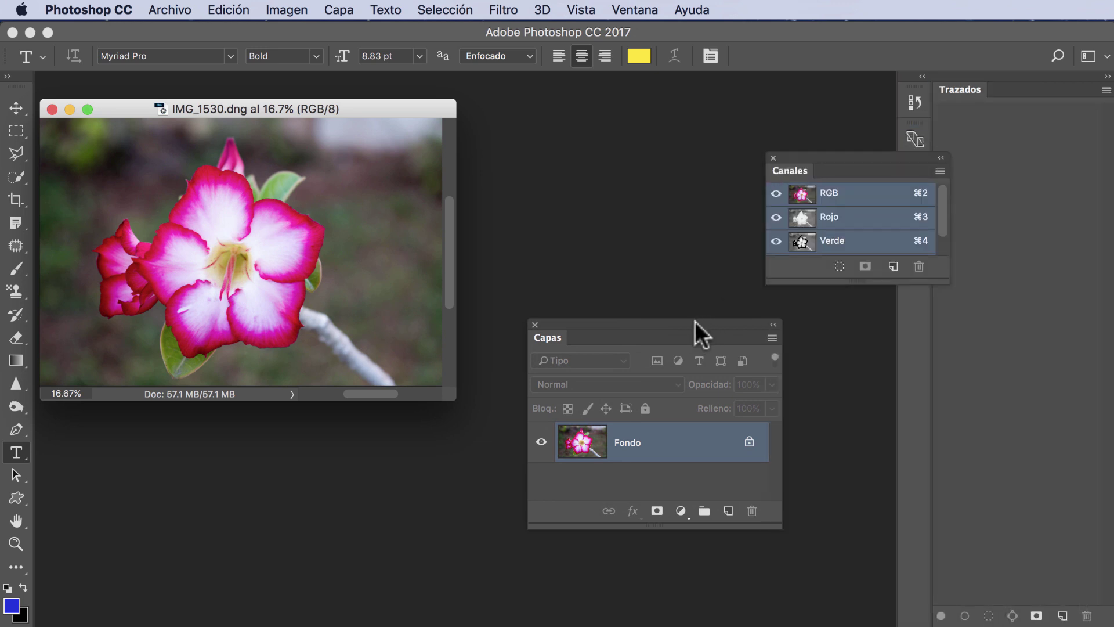
mouse_move(694, 321)
mouse_down()
mouse_move(627, 358)
mouse_move(624, 376)
mouse_up()
drag(826, 170, 797, 423)
click(1107, 76)
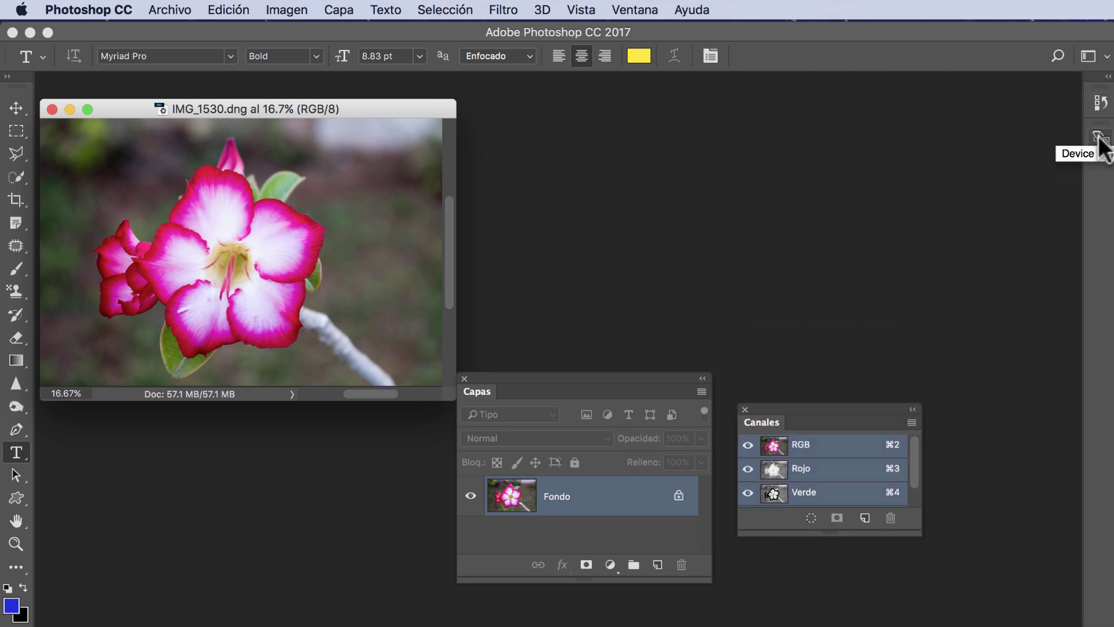
- Close the two remaining docked panels
right_click(1101, 108)
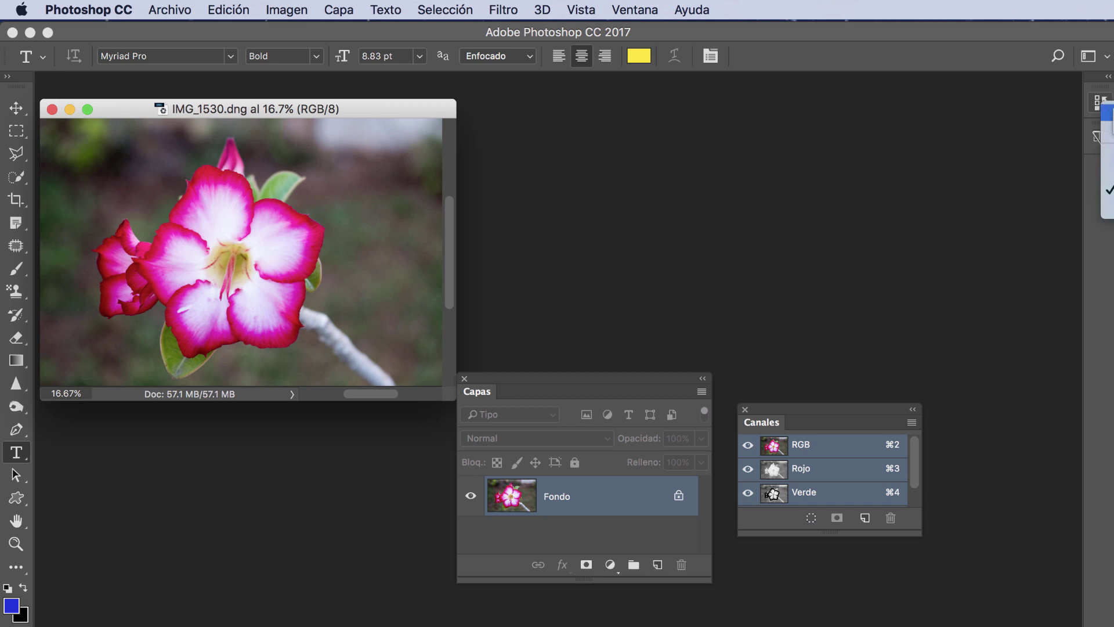
click(1109, 113)
right_click(1100, 104)
click(1108, 113)
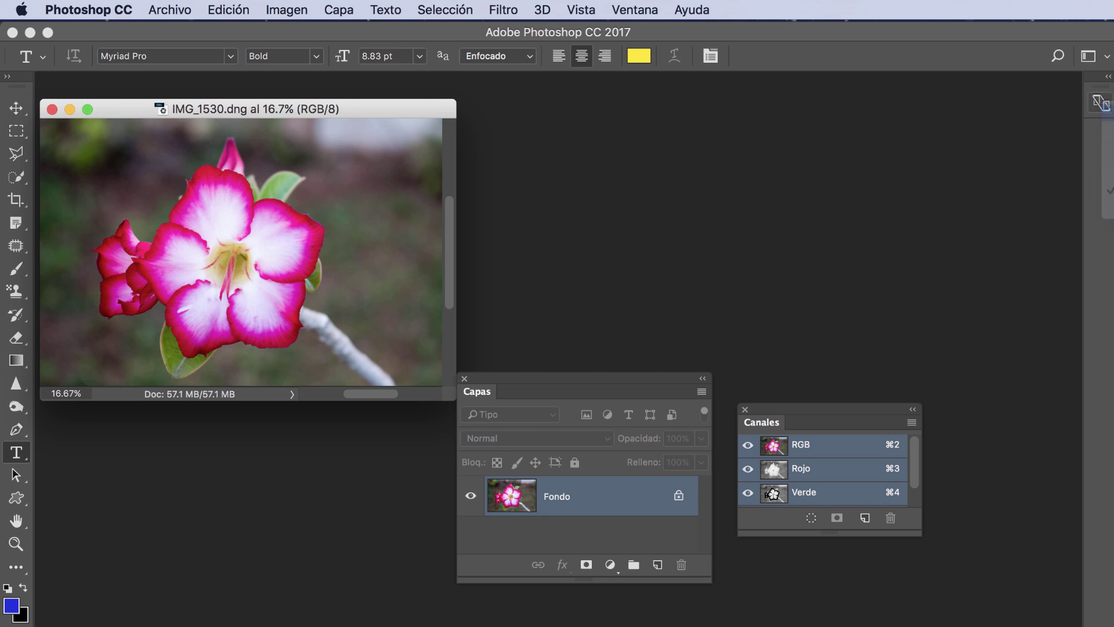
- Arrange the floating Capas and Canales panels beside the photo
mouse_move(616, 375)
mouse_down()
mouse_move(671, 242)
mouse_move(640, 243)
mouse_up()
drag(790, 407, 887, 424)
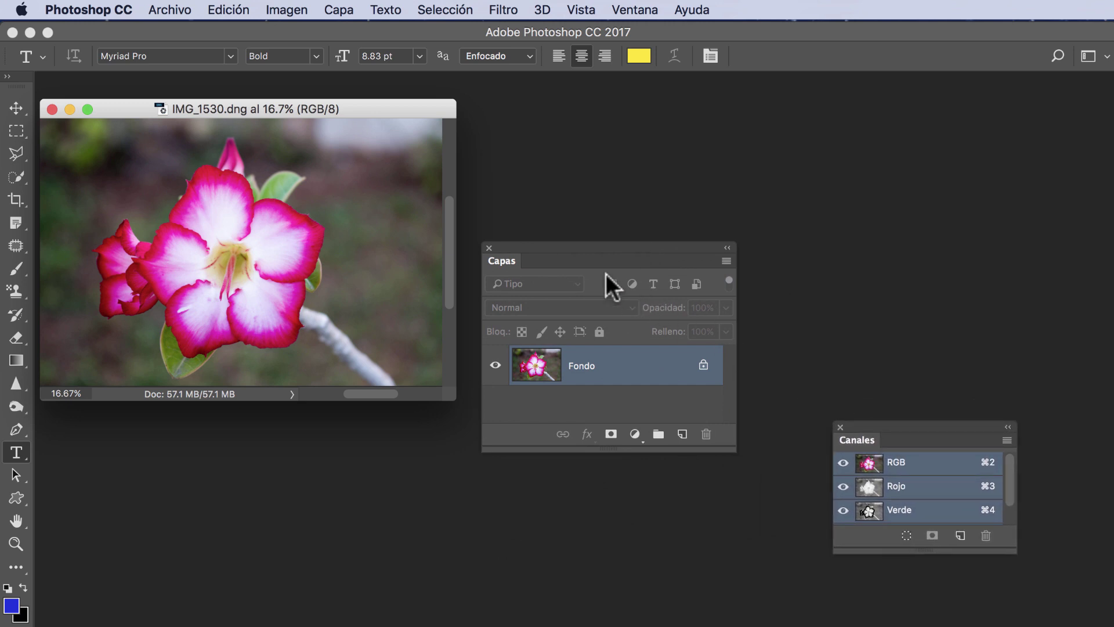
drag(565, 242, 549, 285)
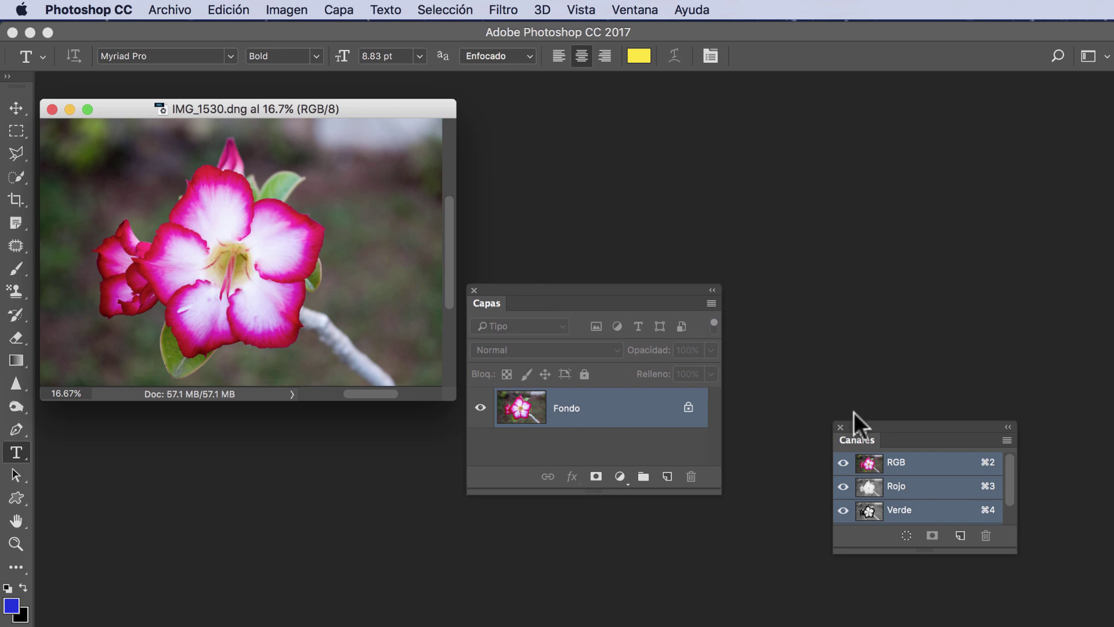
mouse_move(890, 427)
mouse_down()
mouse_move(824, 444)
mouse_move(807, 467)
mouse_up()
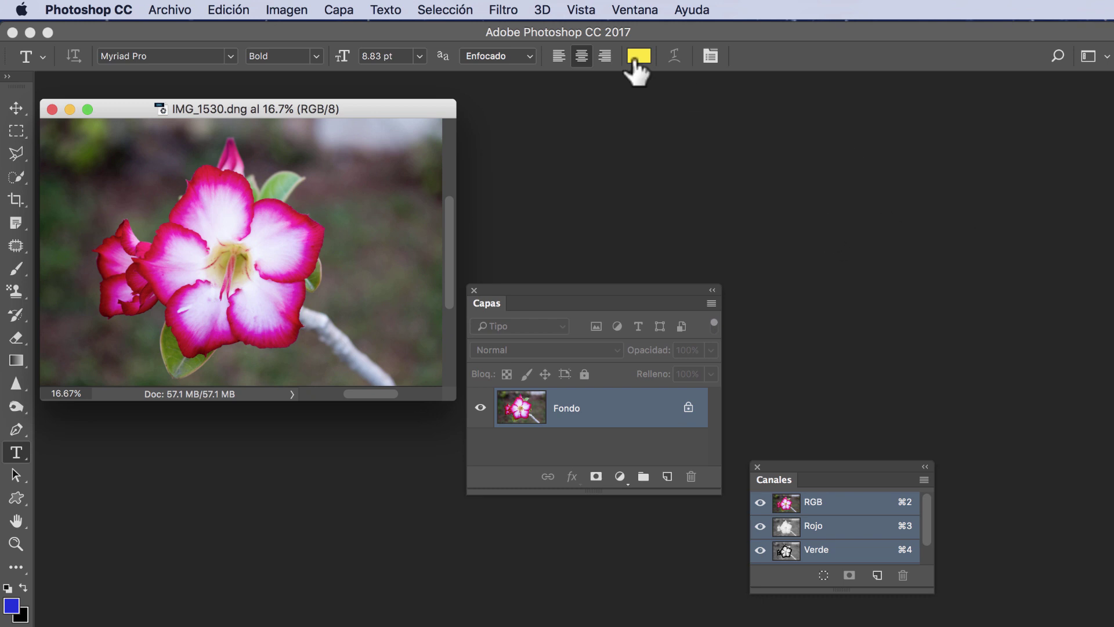
- Show the Carácter panel floating, and move Canales to the lower left beside Capas
click(627, 10)
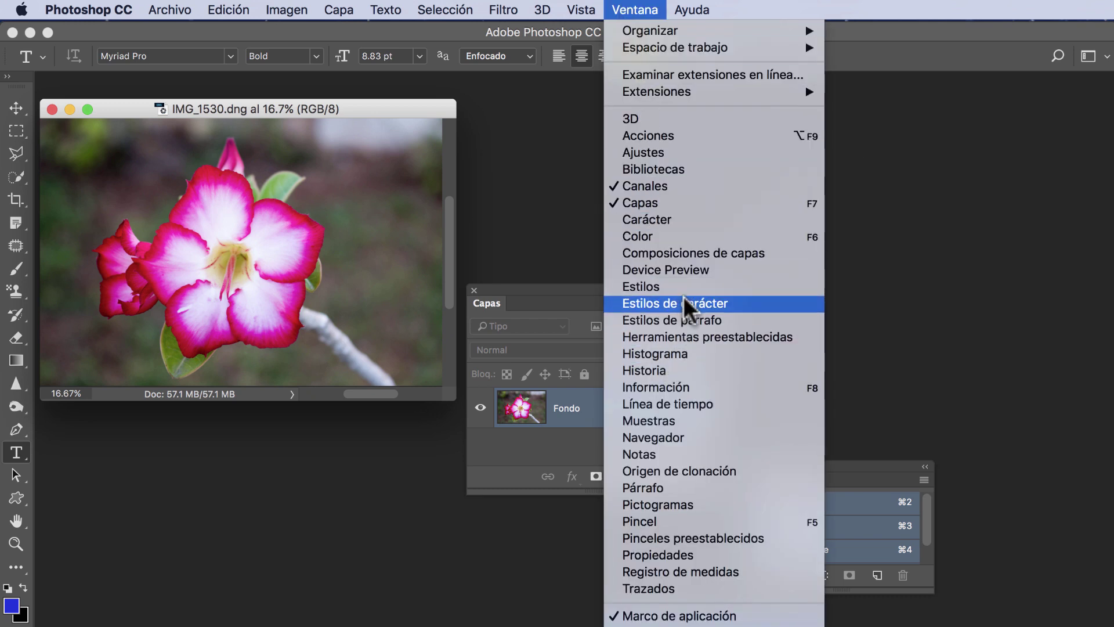
click(684, 220)
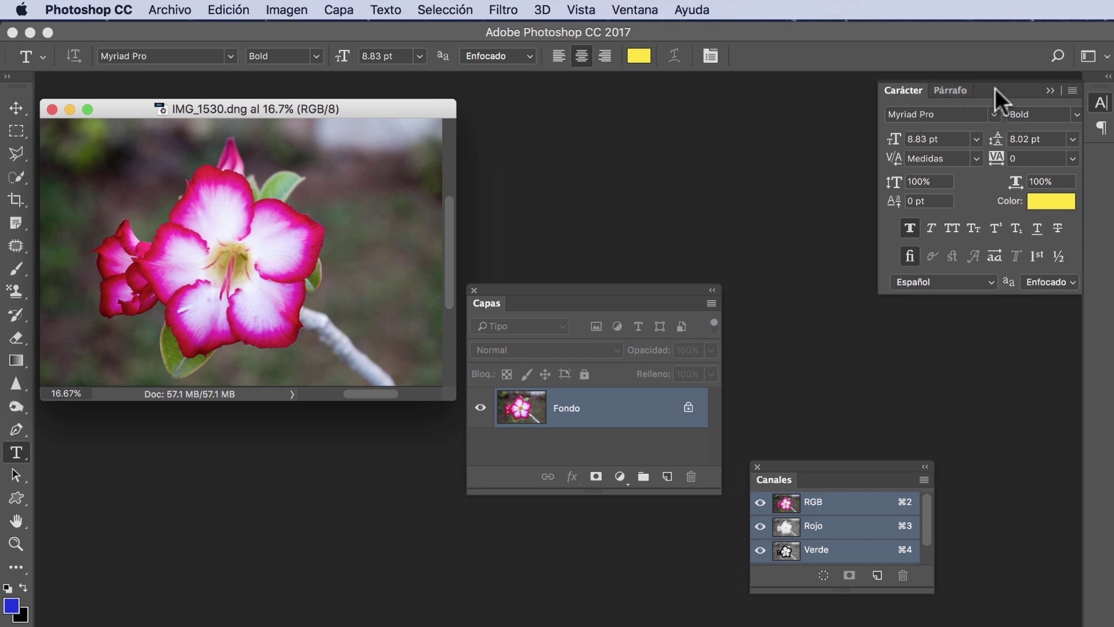
mouse_move(994, 88)
mouse_down()
mouse_move(838, 110)
mouse_move(868, 102)
mouse_up()
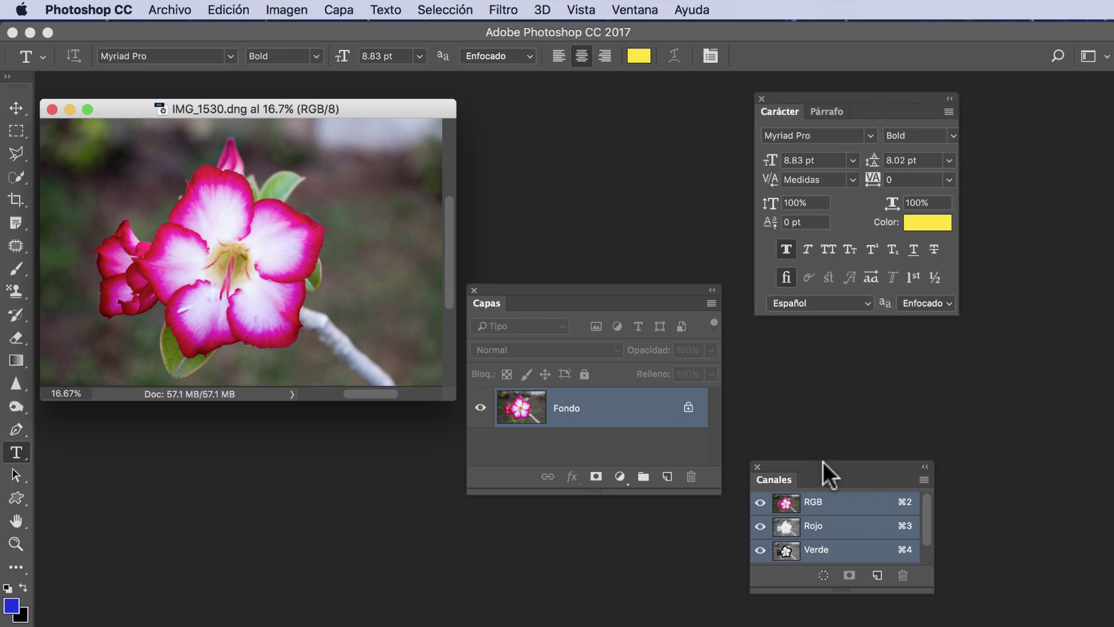
drag(822, 462, 287, 474)
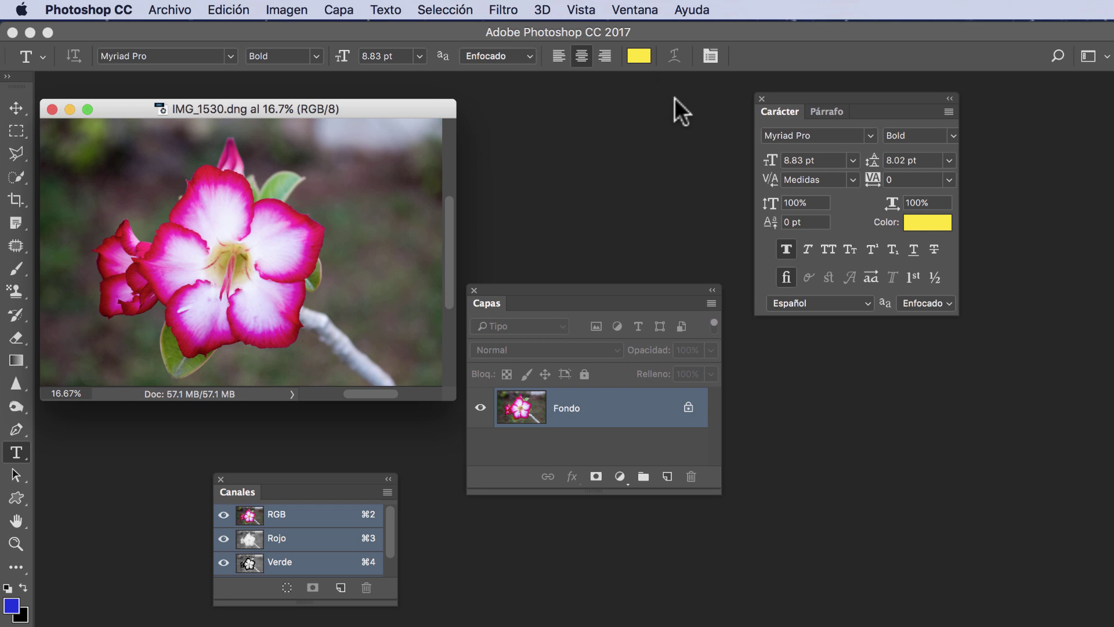
- Open the Pictogramas panel and group it with the Carácter/Párrafo panels
click(634, 10)
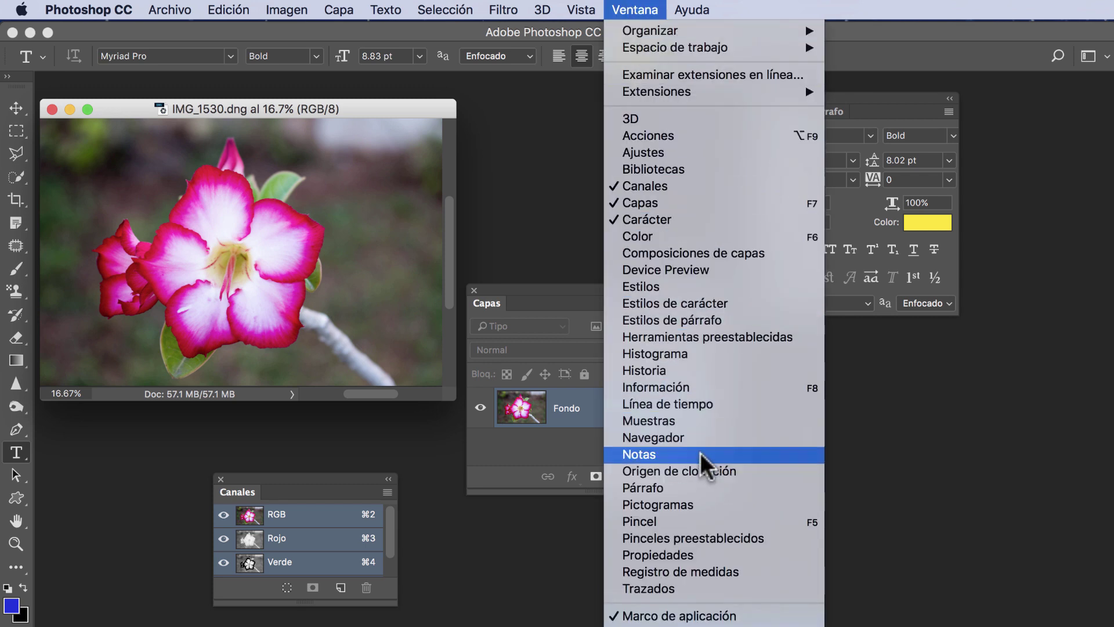
click(726, 506)
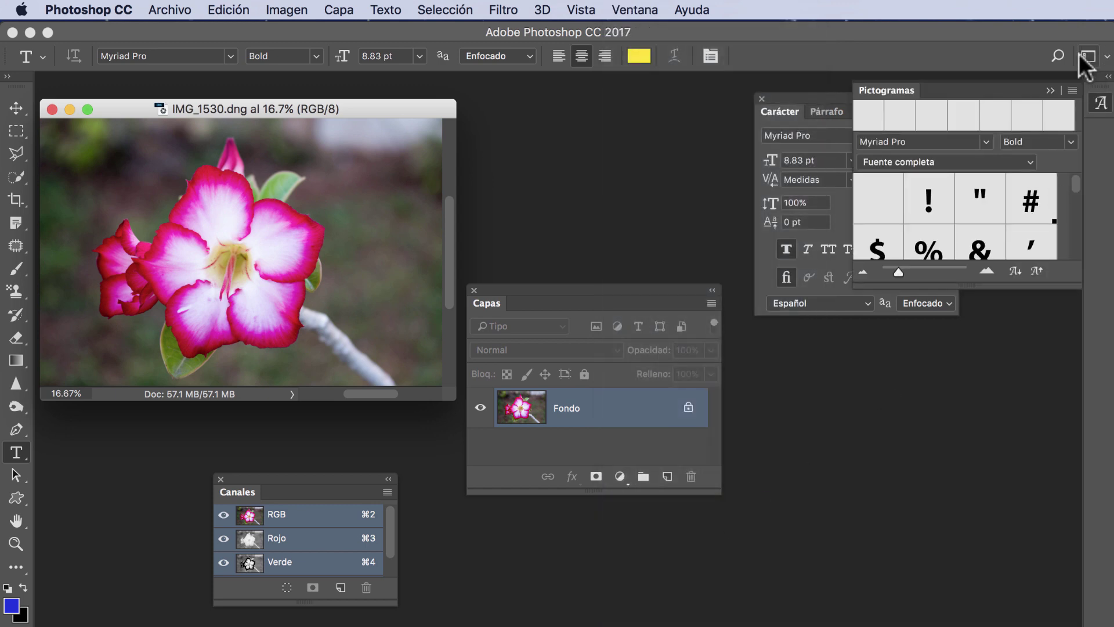
drag(980, 83, 863, 125)
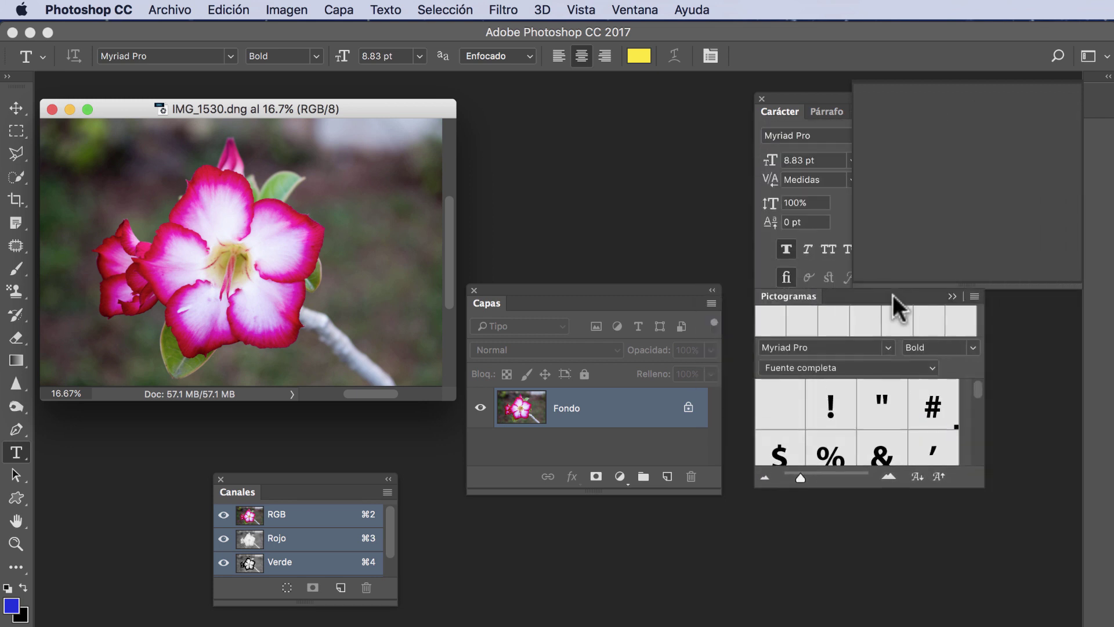
mouse_move(863, 125)
mouse_down()
mouse_move(928, 354)
mouse_move(936, 295)
mouse_move(897, 113)
mouse_up()
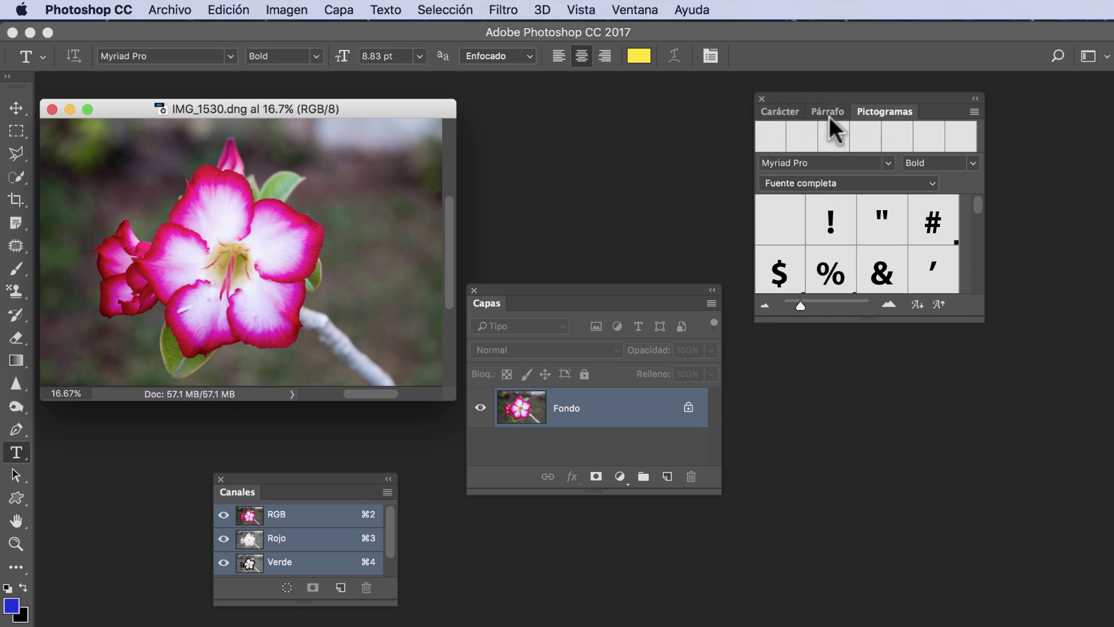
- Cycle through the Carácter, Párrafo and Pictogramas tabs, ending on Carácter
click(781, 111)
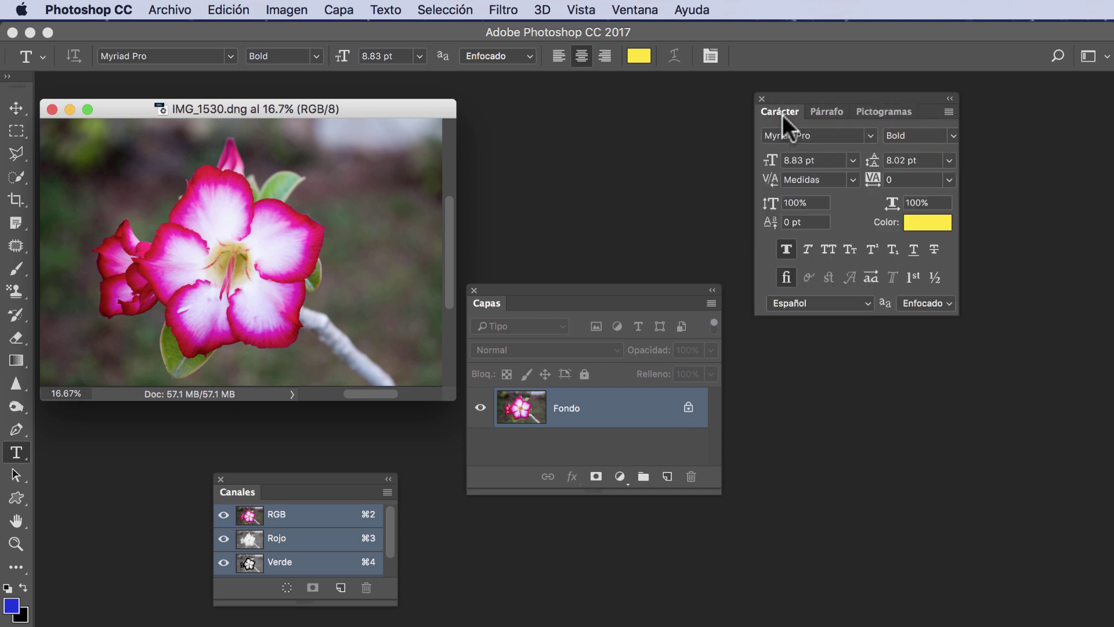
click(822, 112)
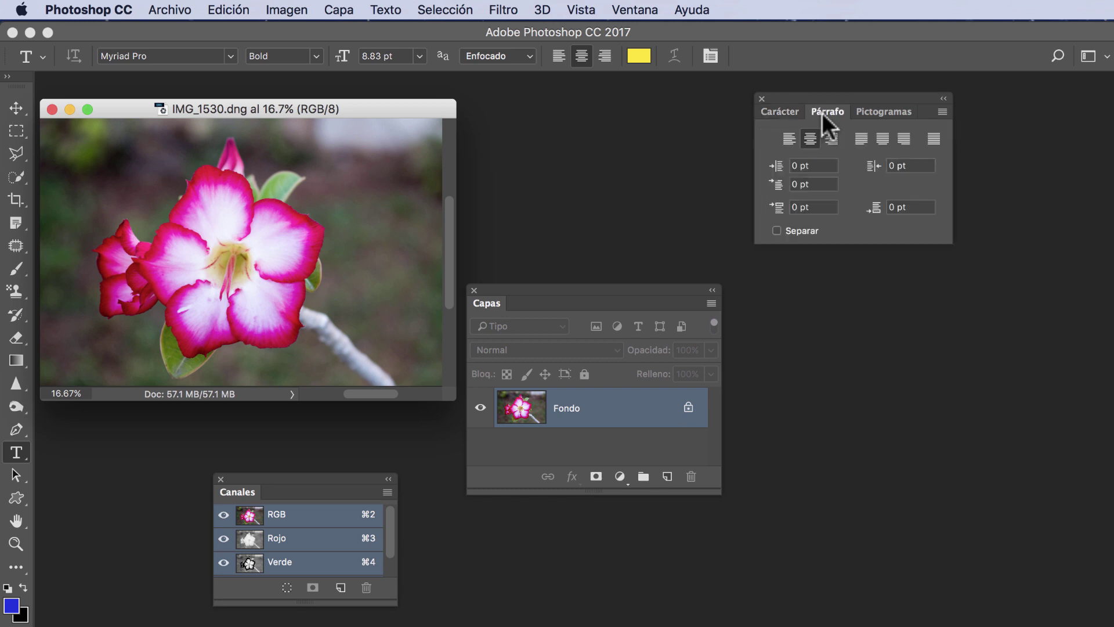
click(879, 110)
click(779, 112)
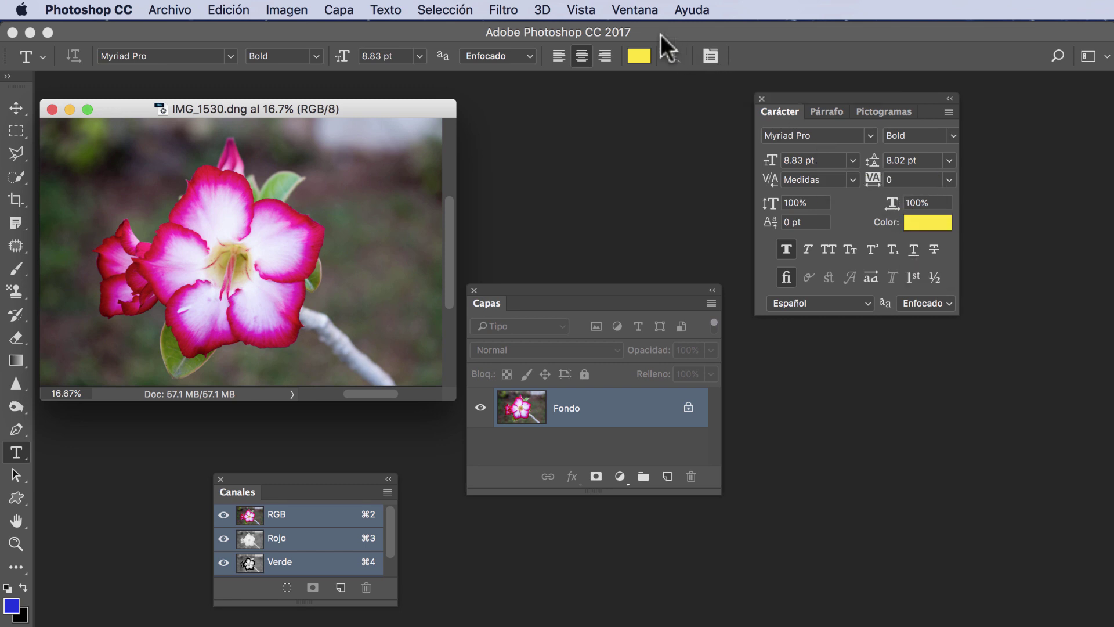
click(639, 10)
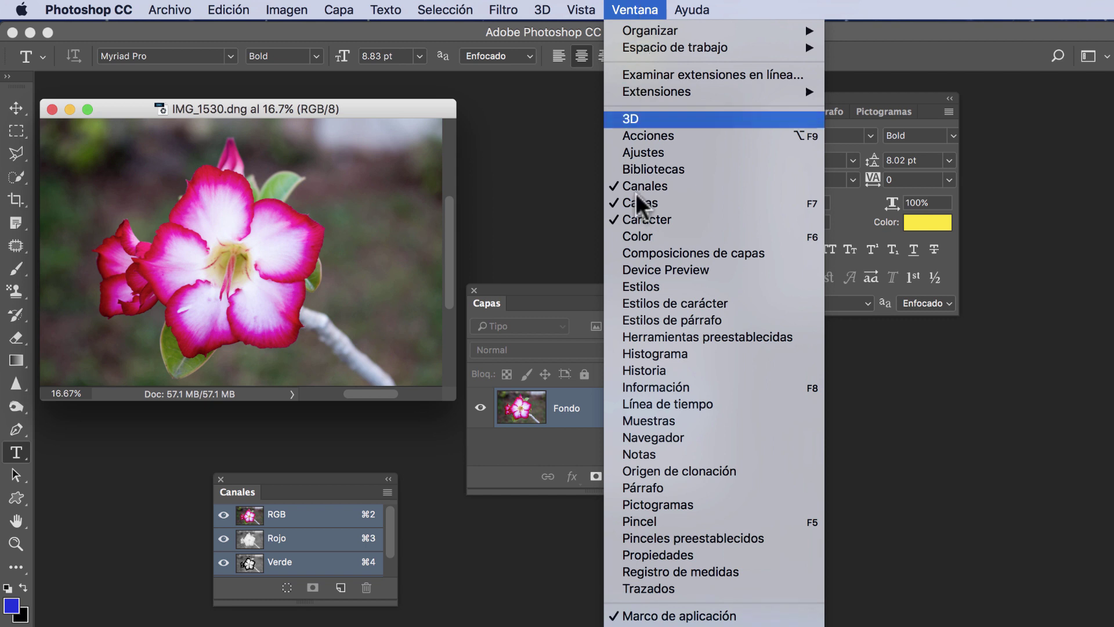
- Open Estilos de carácter and float it grouped with Estilos de párrafo
click(679, 304)
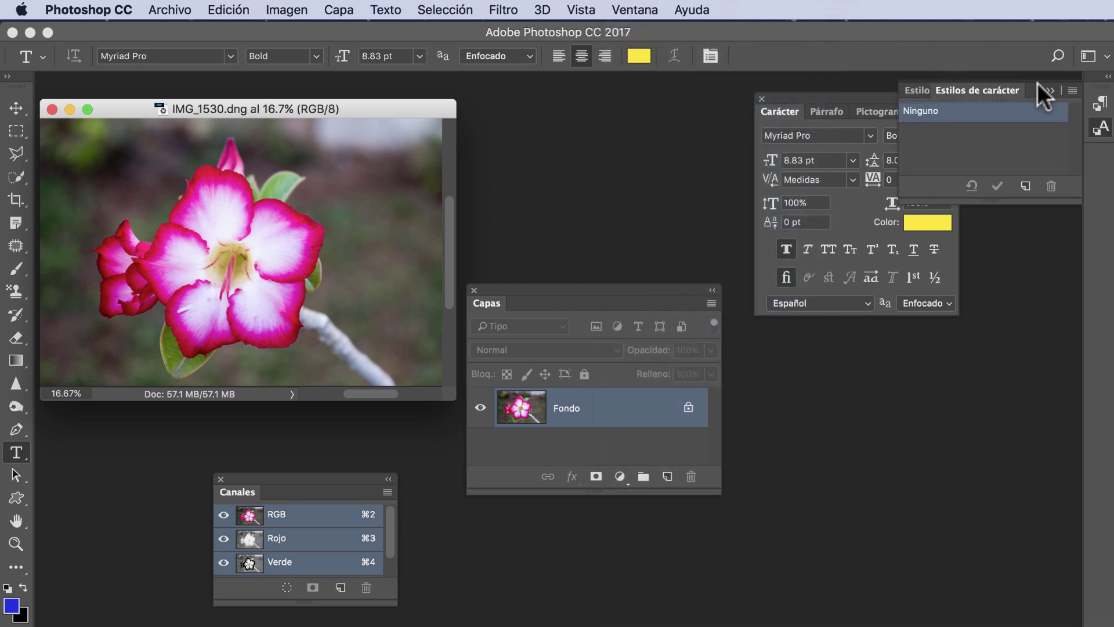
drag(1013, 90, 875, 454)
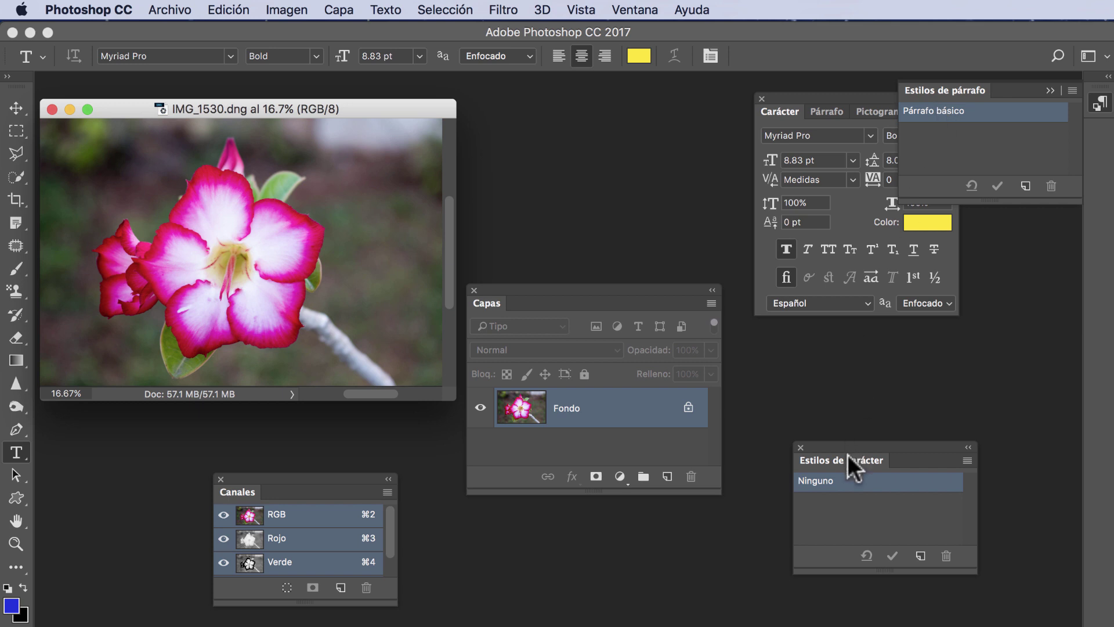
drag(935, 92, 907, 459)
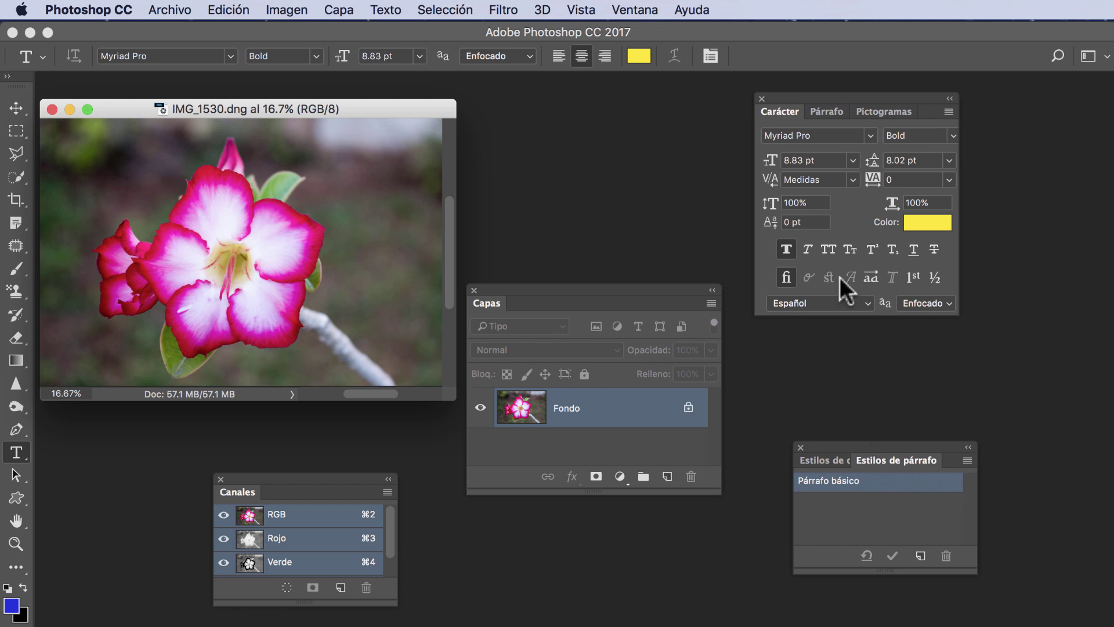
- Dock the styles panels under the Carácter group and move the group to the right edge
click(834, 112)
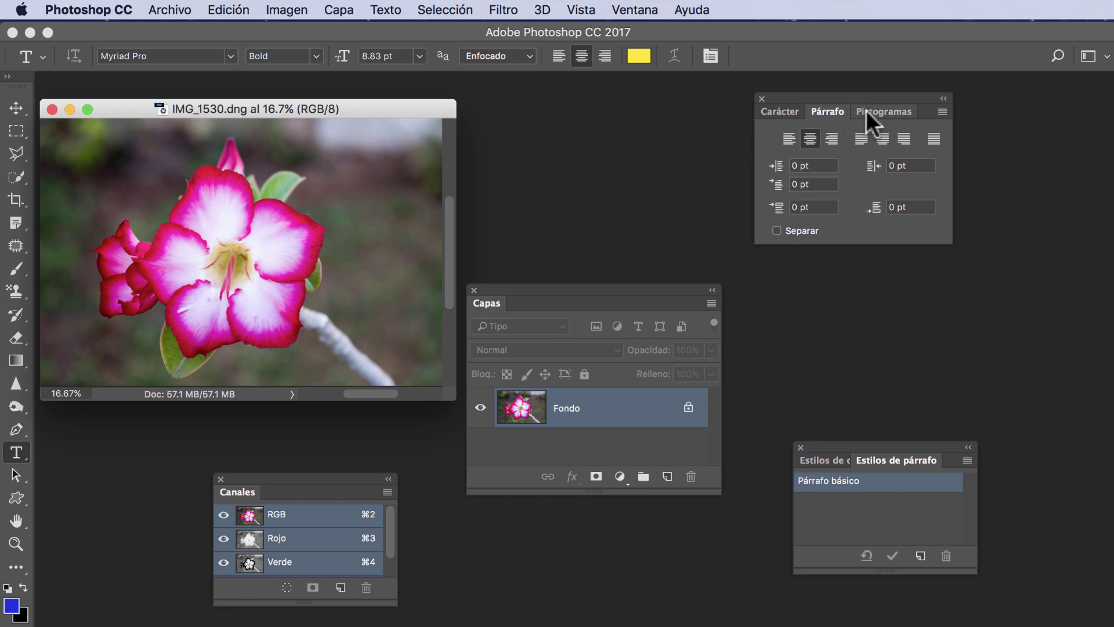
click(776, 110)
drag(827, 445, 793, 315)
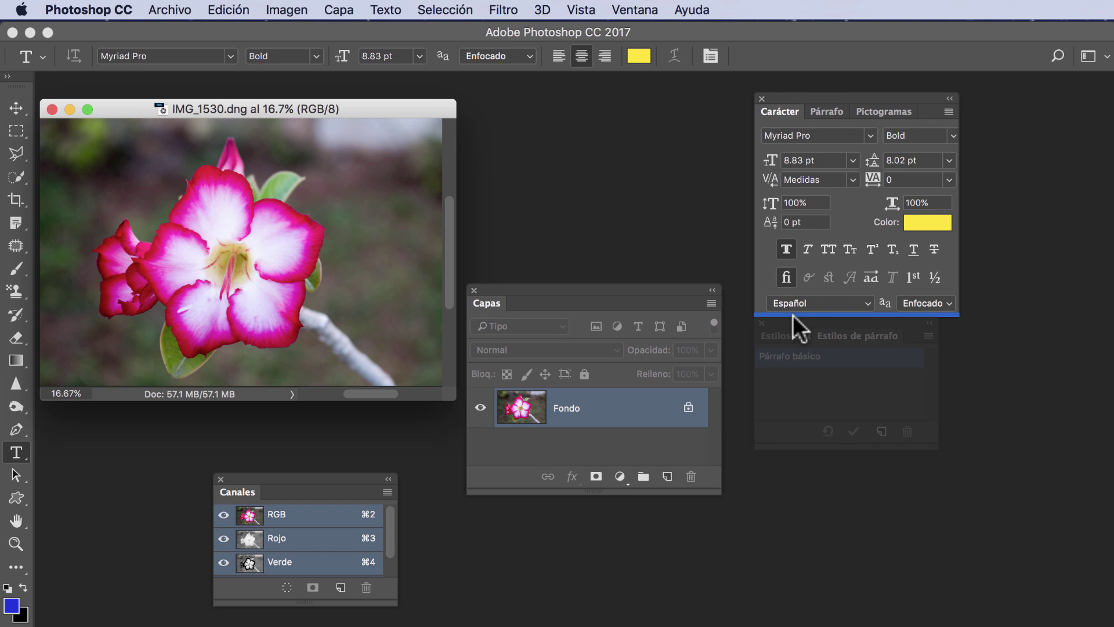
drag(793, 315, 792, 315)
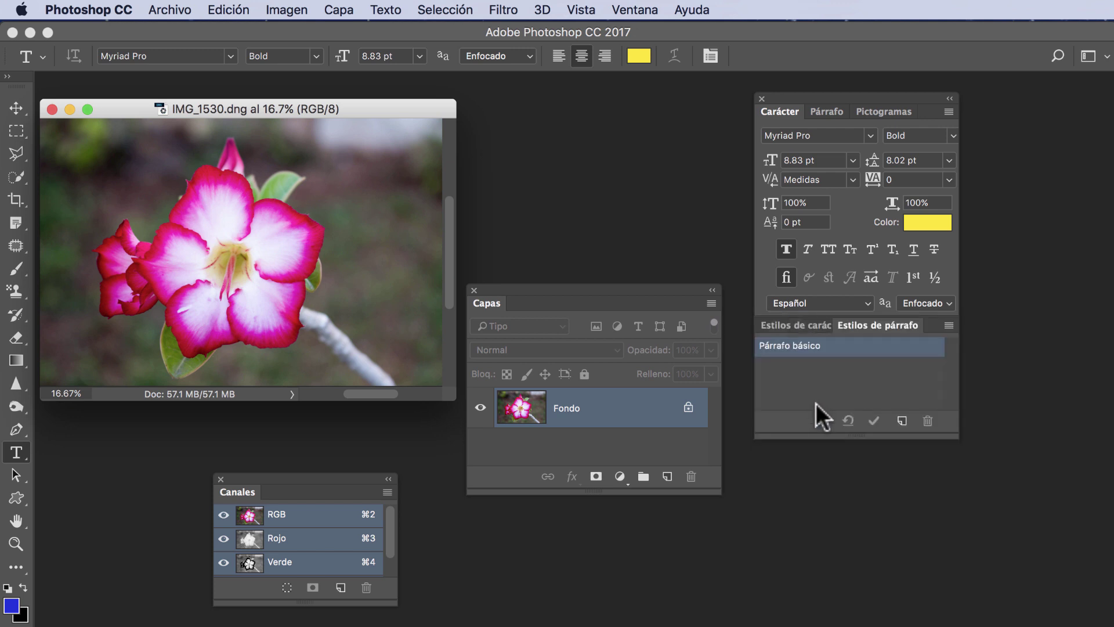
click(781, 326)
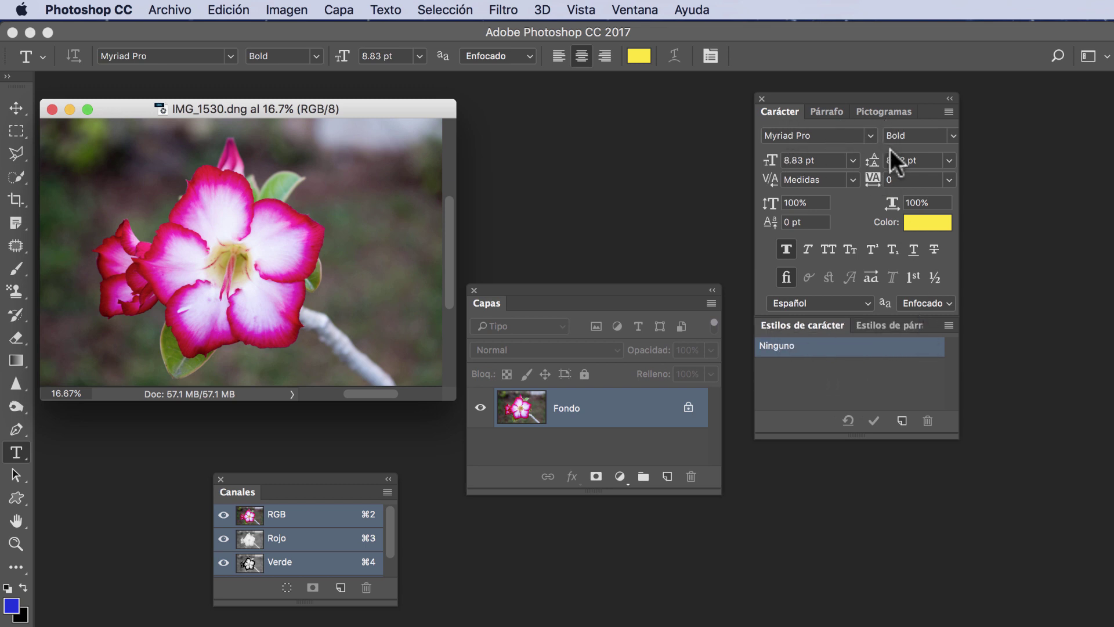
drag(826, 91, 977, 76)
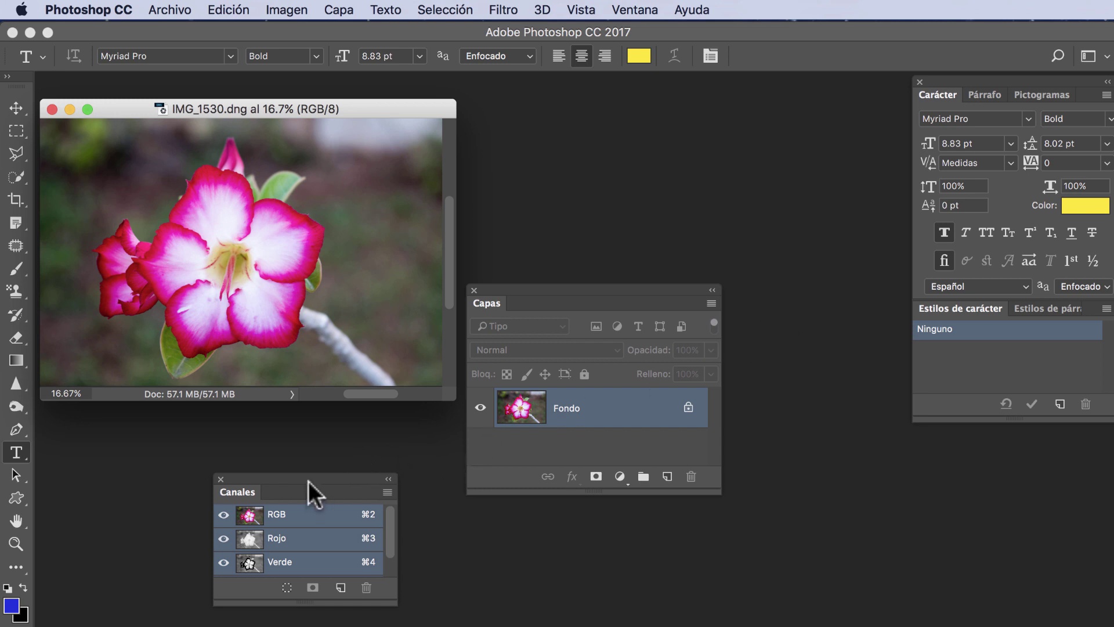
- Dock the Canales panel in the right-hand stack under Estilos de carácter
mouse_move(308, 482)
mouse_down()
mouse_move(947, 438)
mouse_move(987, 474)
mouse_up()
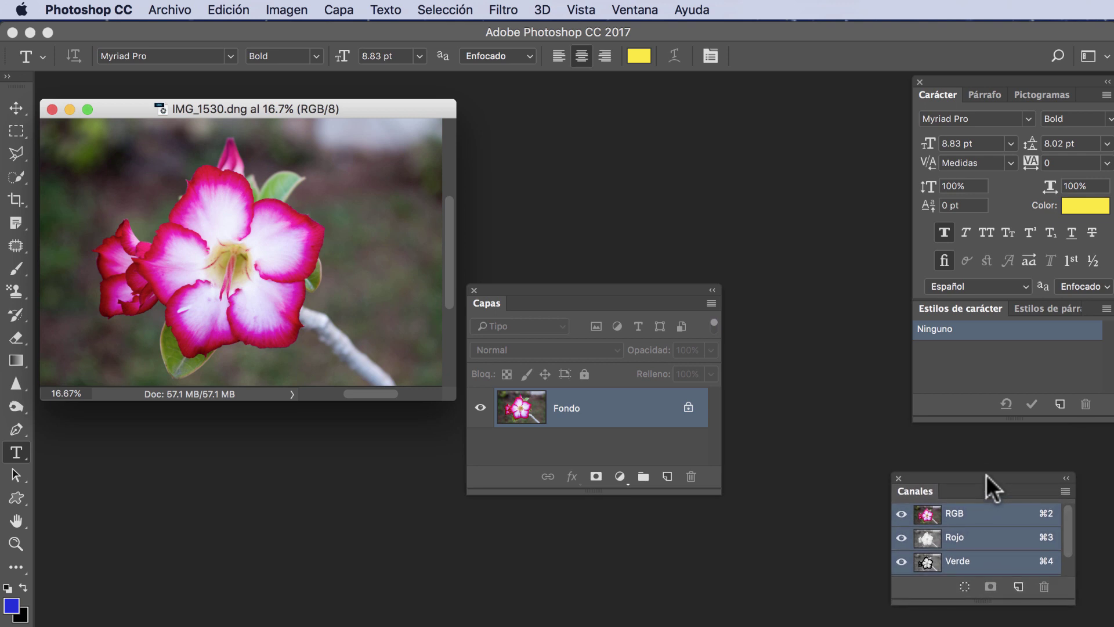
mouse_move(986, 475)
mouse_down()
mouse_move(1014, 446)
mouse_move(1012, 422)
mouse_up()
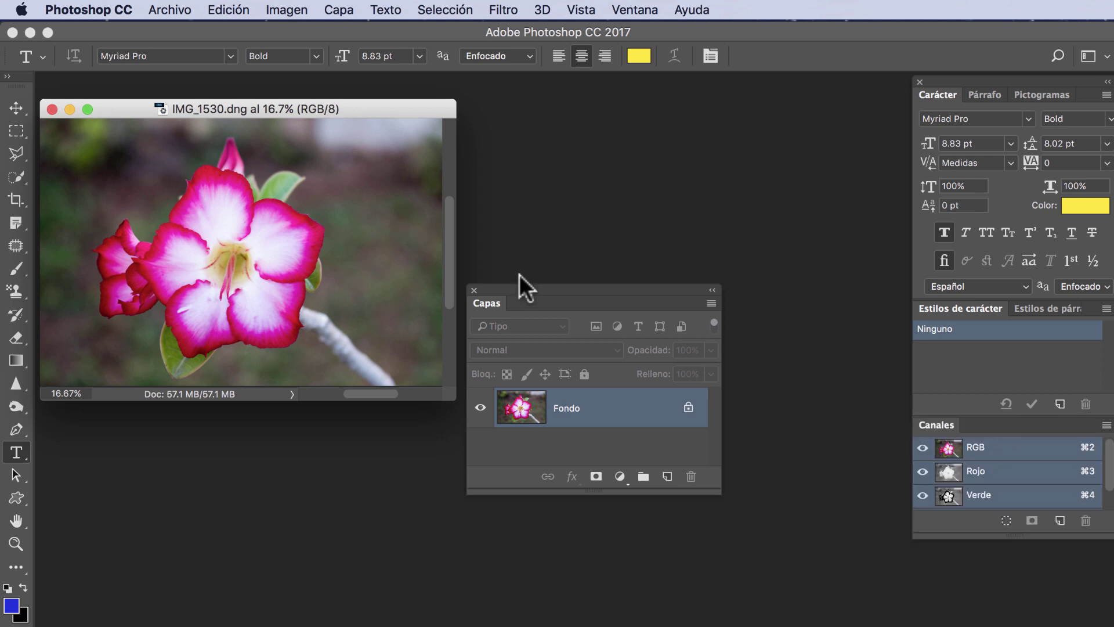
drag(550, 285, 724, 95)
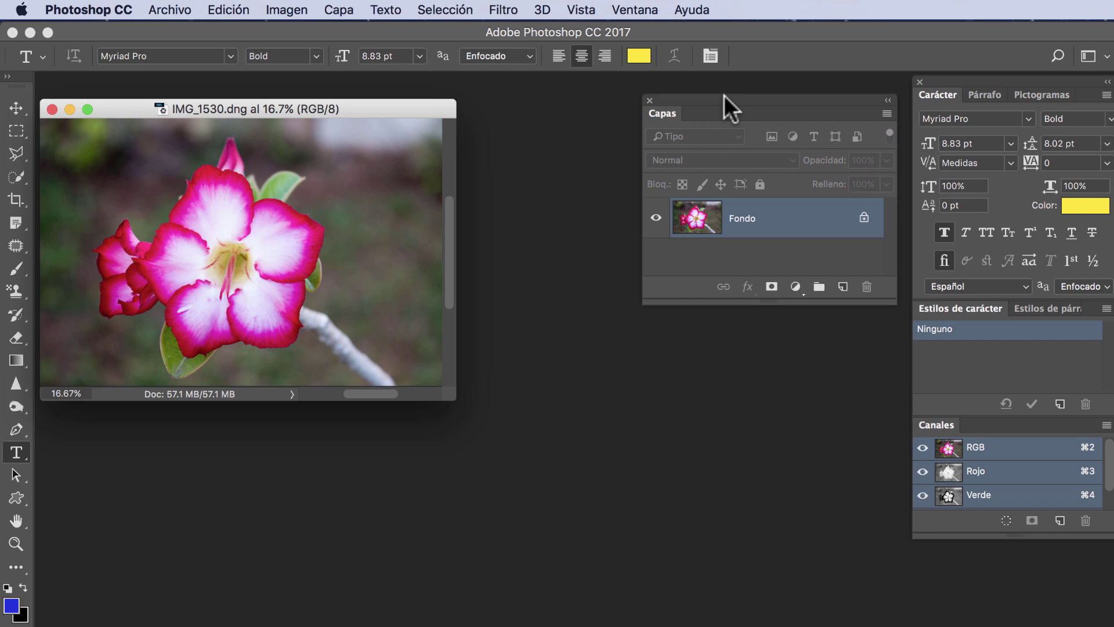
- Move the floating Capas panel up near the top and adjust its height
drag(724, 95, 702, 88)
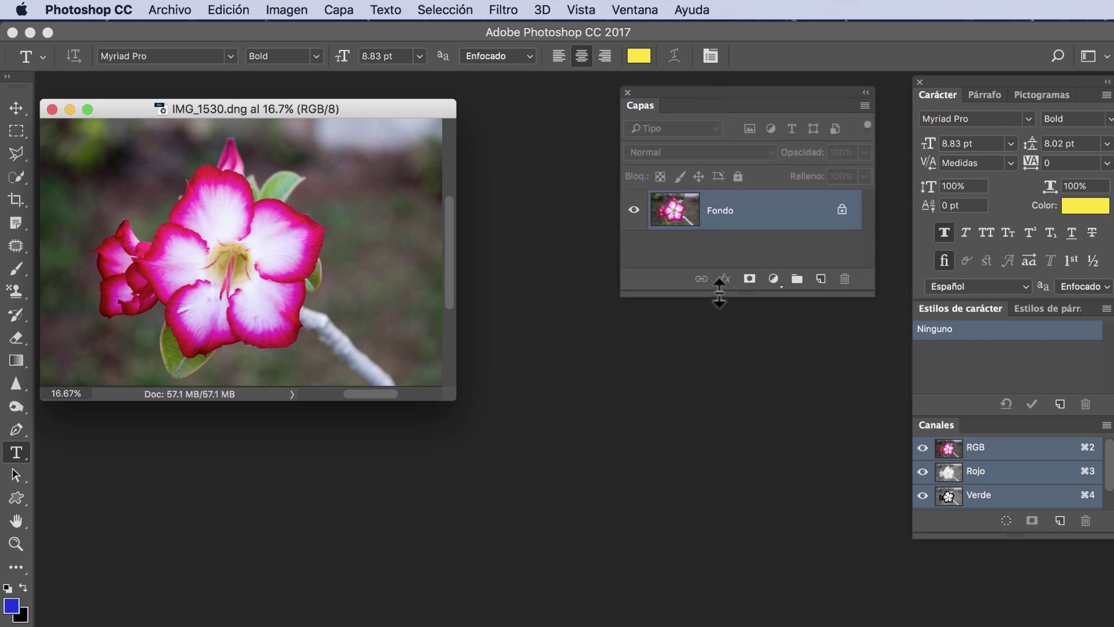
mouse_move(718, 294)
mouse_down()
mouse_move(746, 313)
mouse_move(751, 304)
mouse_up()
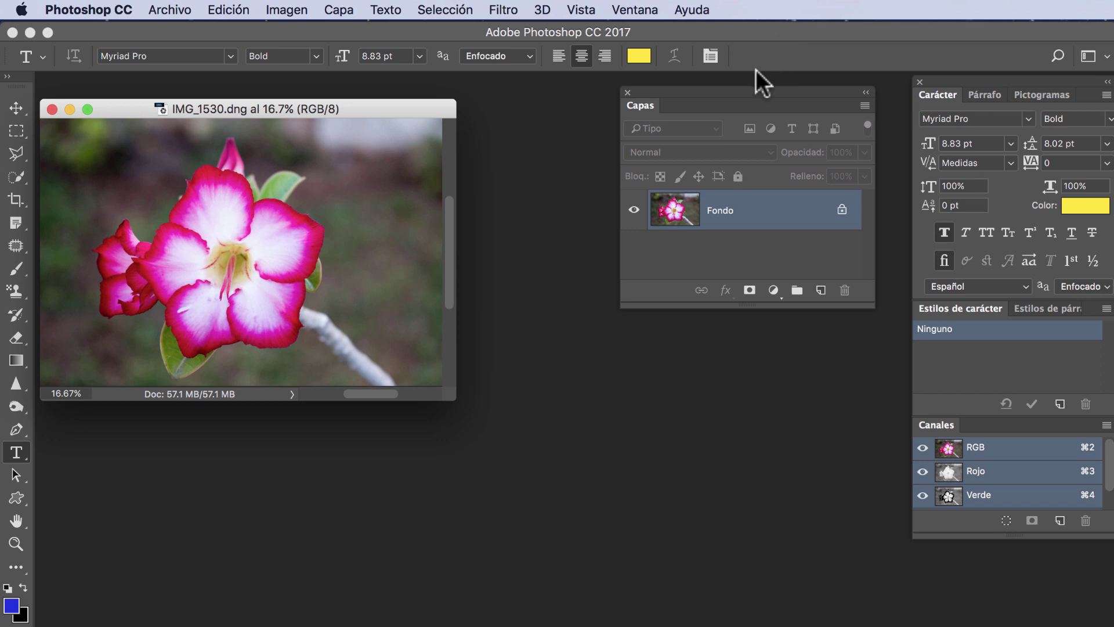
click(633, 10)
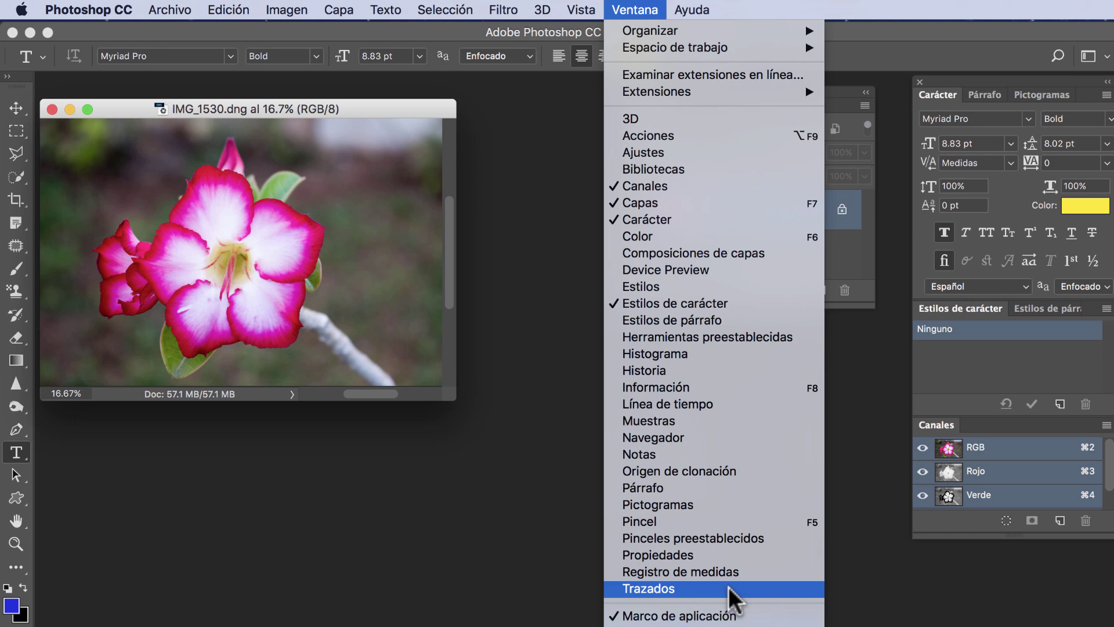
- Open Trazados, undock all right-edge panels, and group Trazados before Canales
click(729, 588)
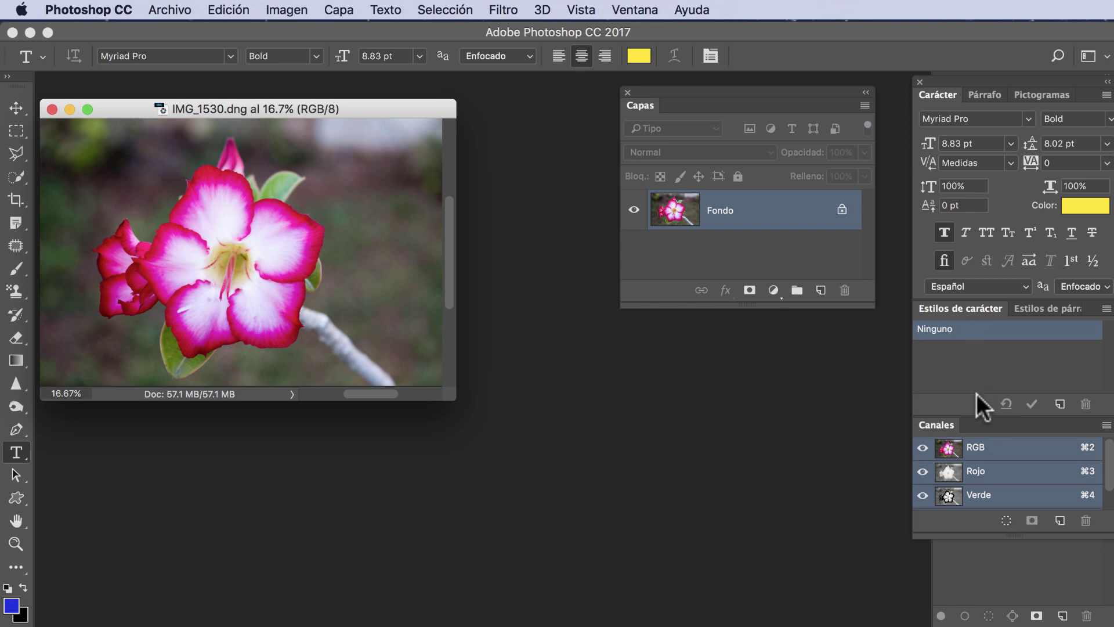
drag(985, 421, 658, 437)
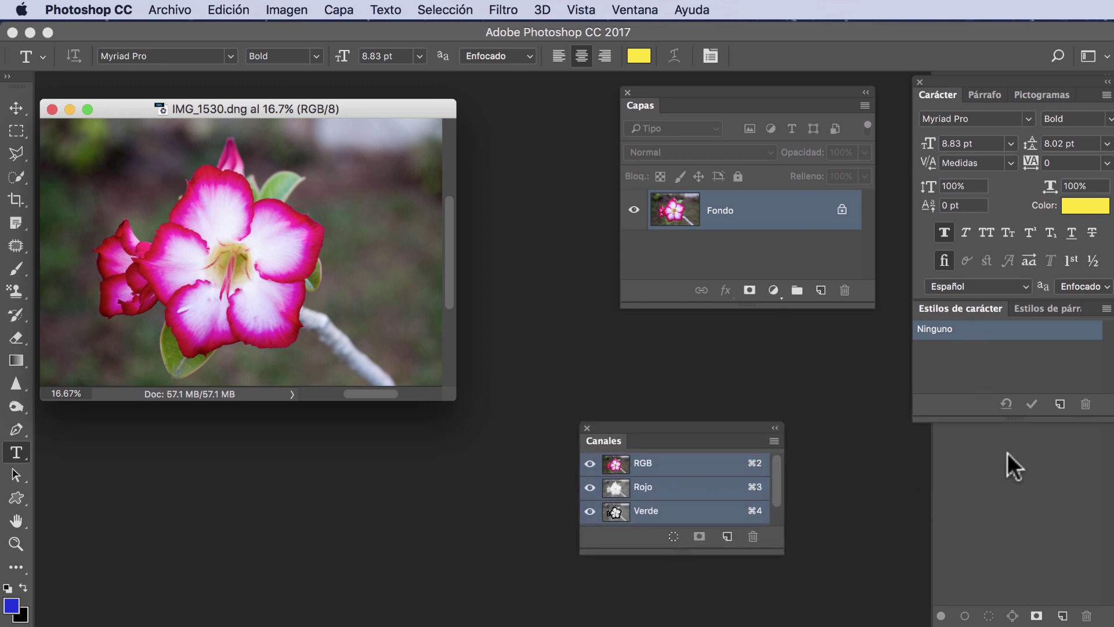
drag(971, 305, 540, 330)
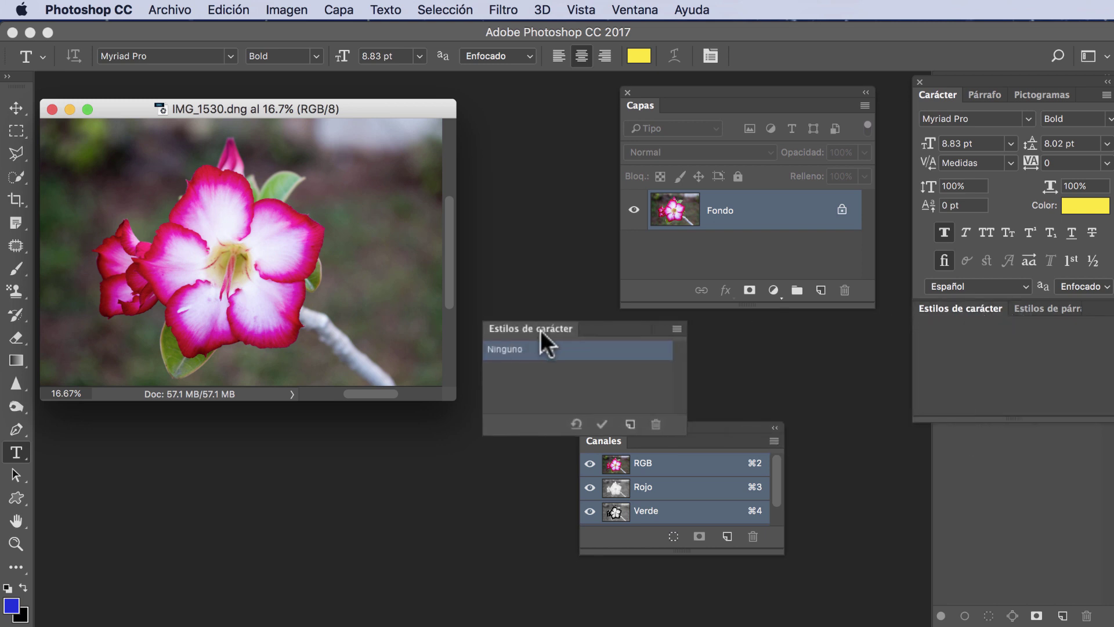
mouse_move(966, 308)
mouse_down()
mouse_move(632, 340)
mouse_move(636, 327)
mouse_up()
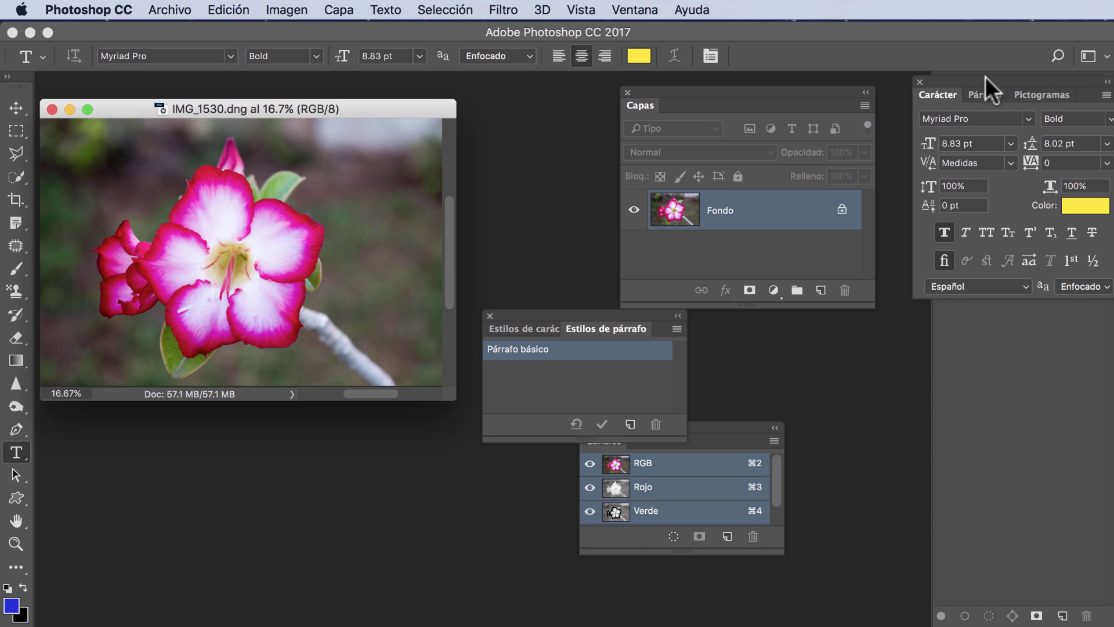
drag(985, 77, 505, 62)
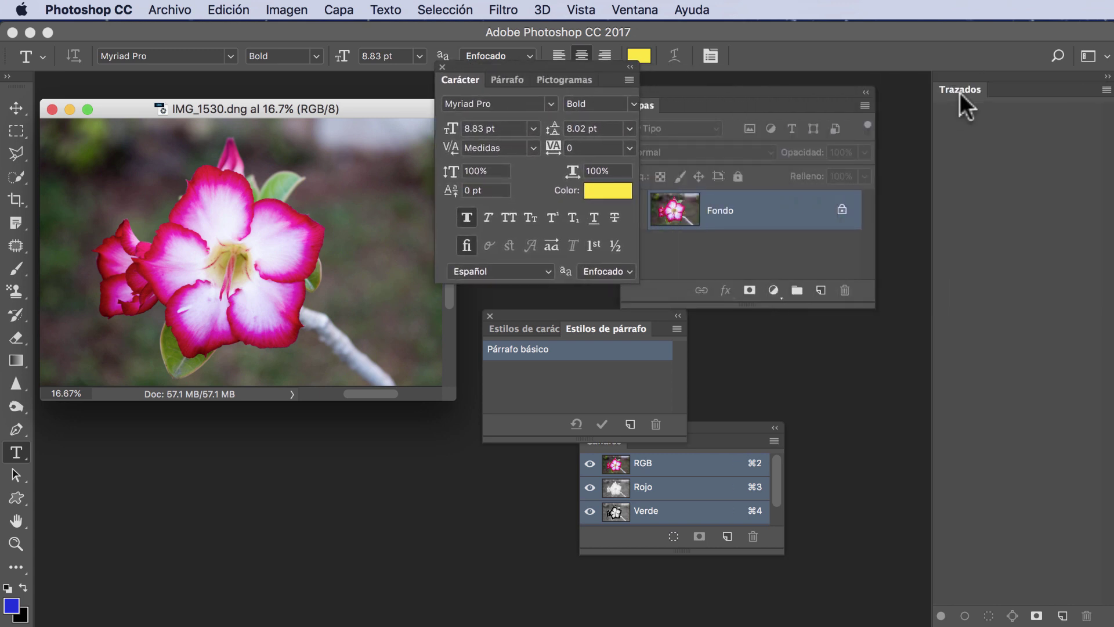
mouse_move(960, 93)
mouse_down()
mouse_move(722, 452)
mouse_move(725, 440)
mouse_move(944, 434)
mouse_move(925, 434)
mouse_up()
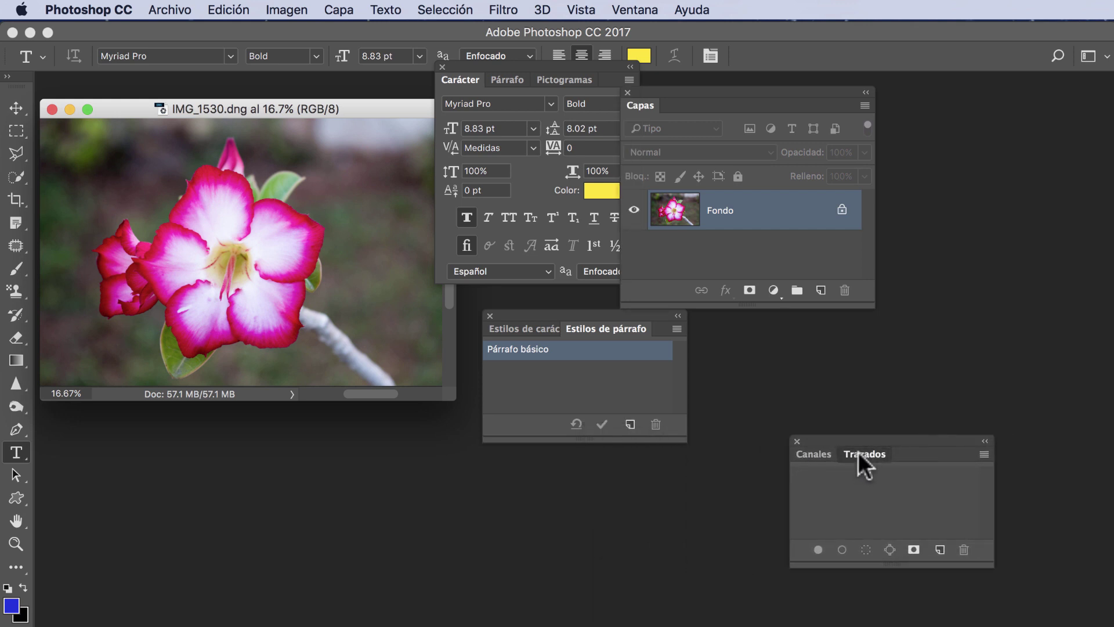
drag(824, 459, 803, 459)
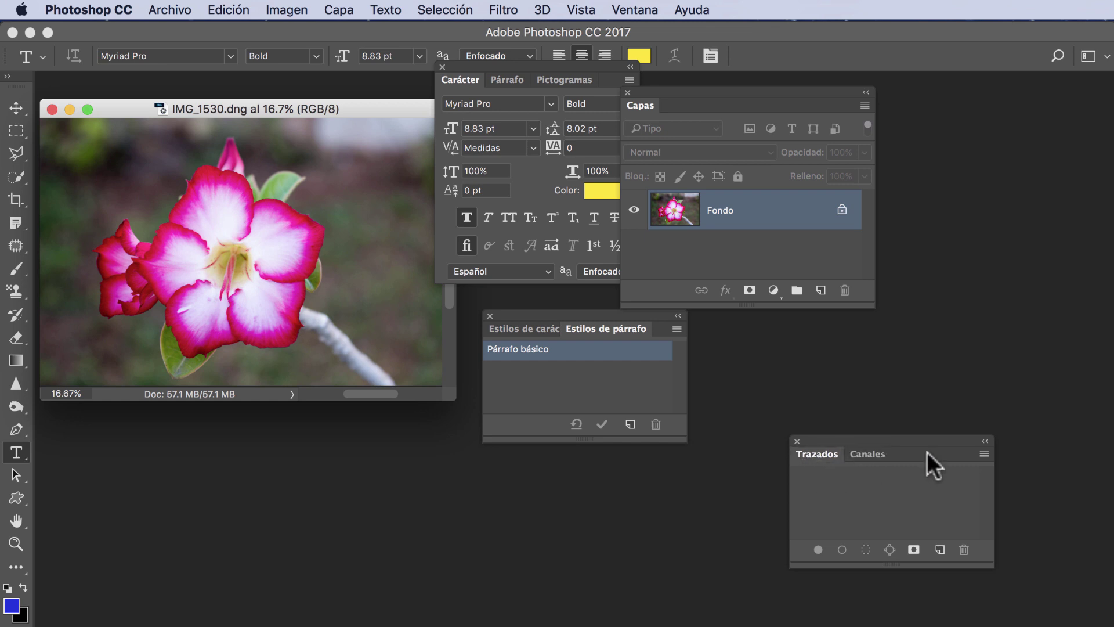
drag(925, 442, 912, 462)
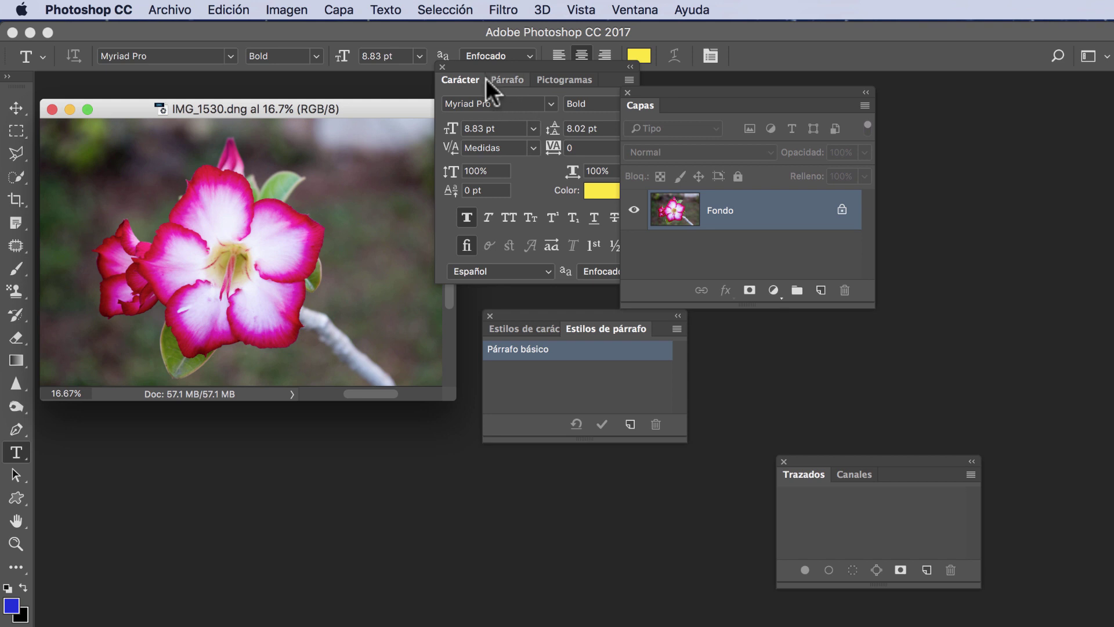
- Re-dock the Carácter group, Estilos de párrafo and Trazados/Canales in one right-edge column
drag(500, 68, 976, 80)
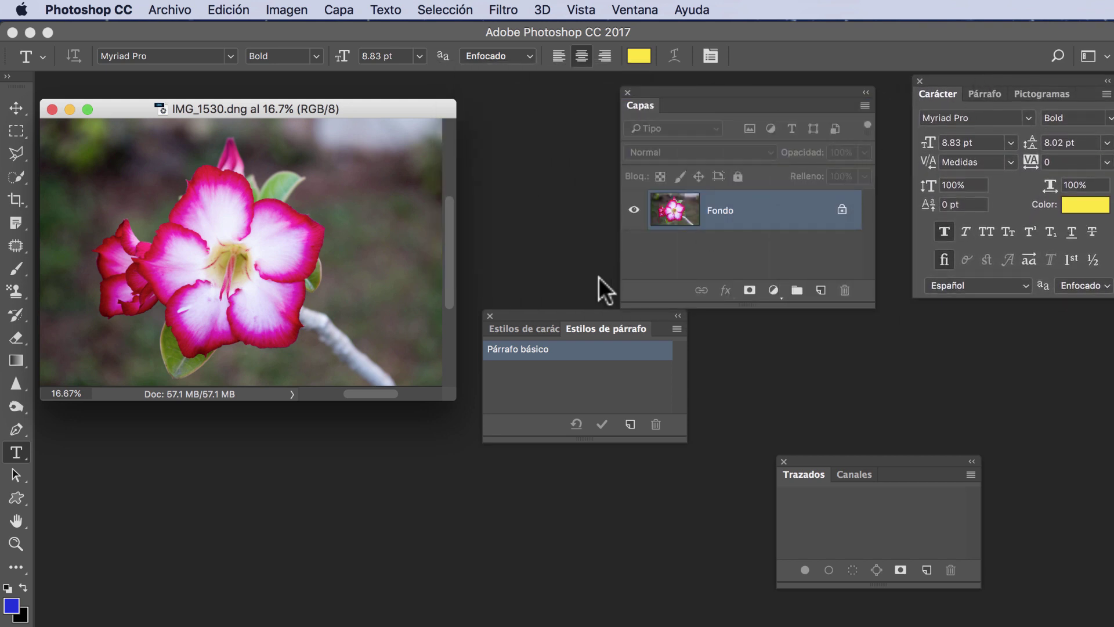
drag(548, 314, 967, 288)
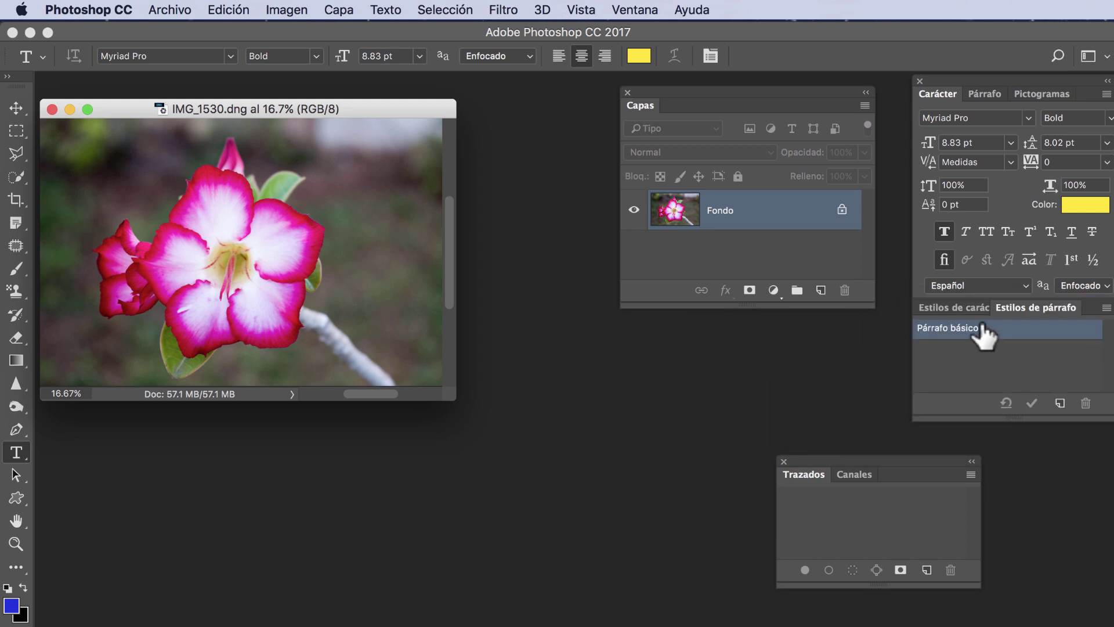
drag(831, 457, 970, 427)
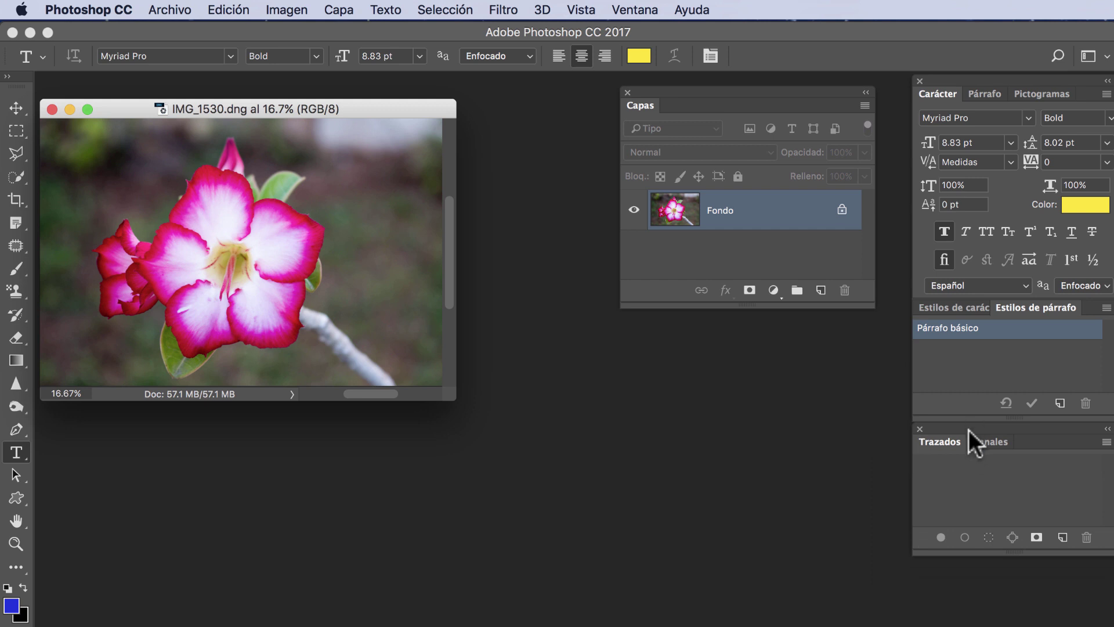
drag(968, 428, 969, 419)
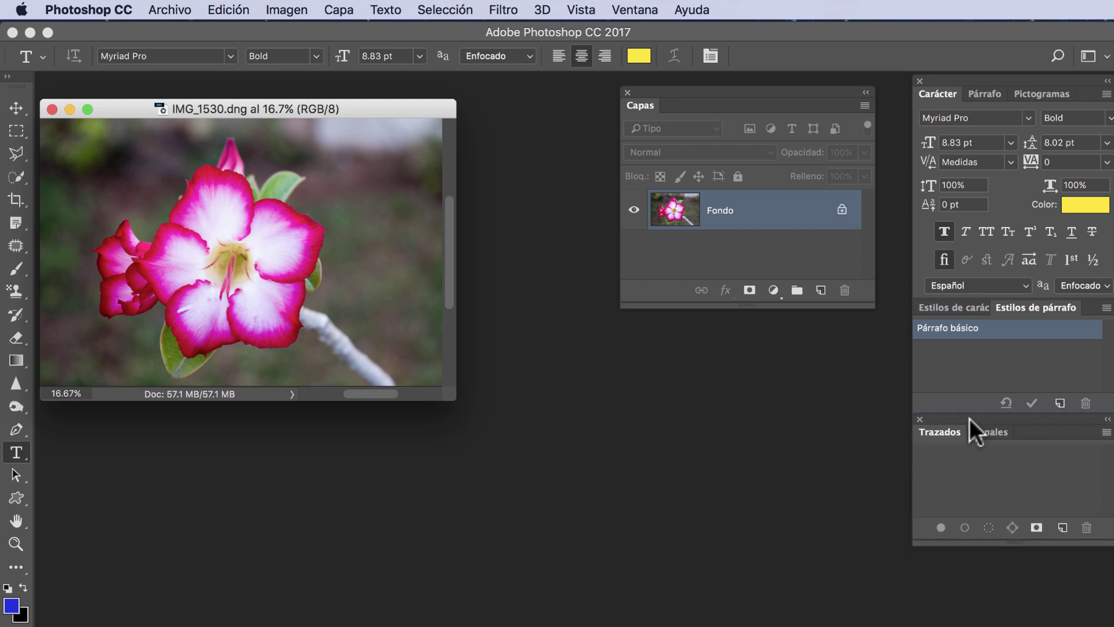
- Show the Canales list, shift the Capas panel left, and open the workspace list
click(989, 428)
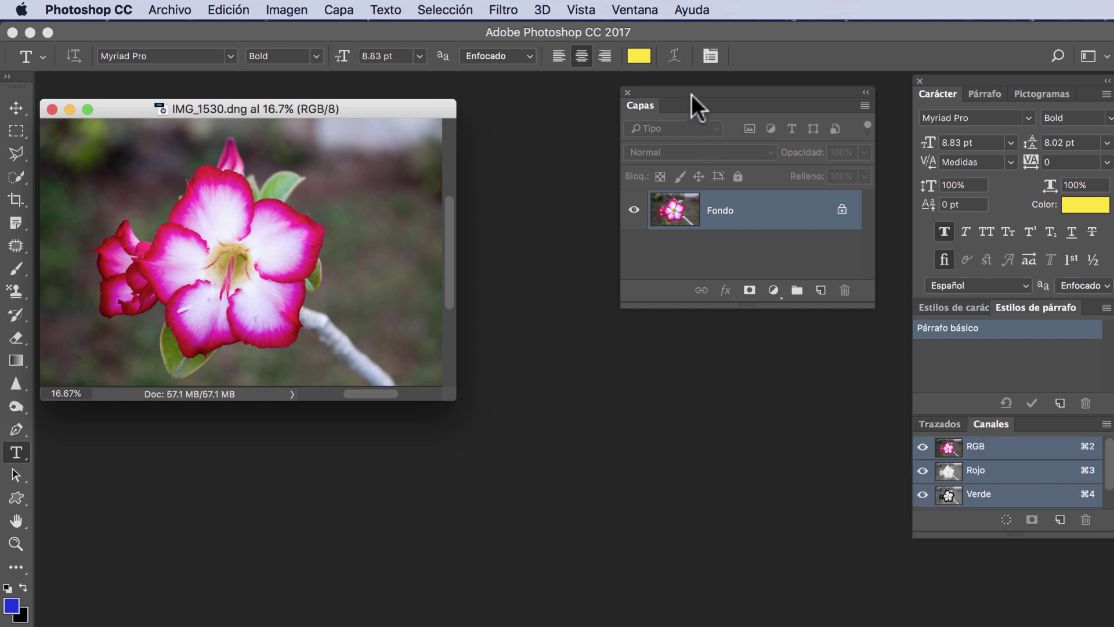
drag(691, 94, 649, 118)
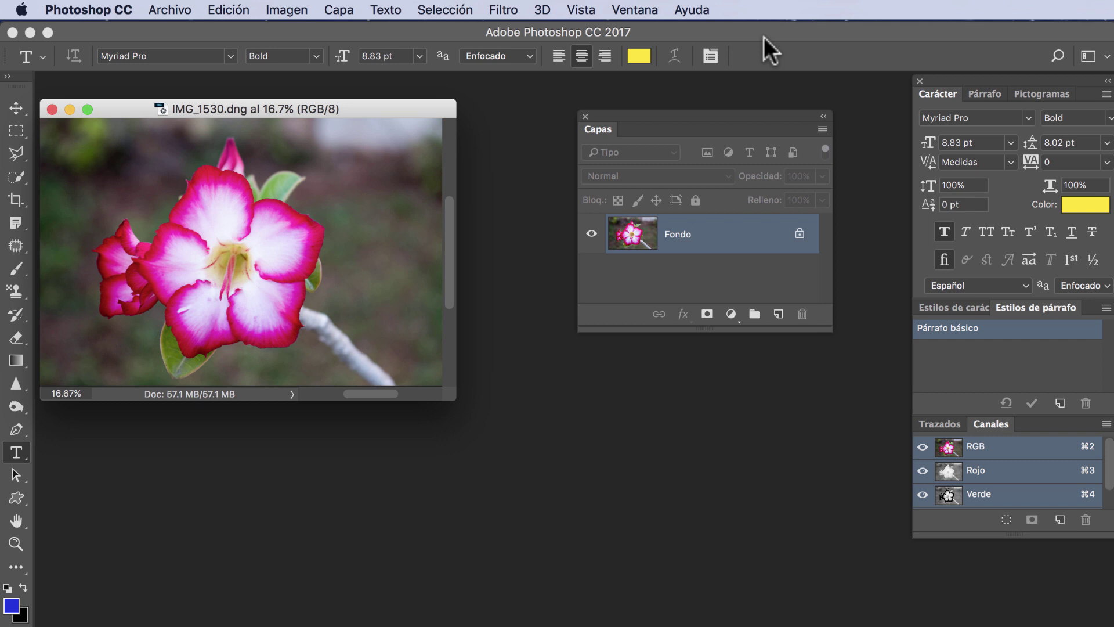
click(631, 7)
mouse_move(674, 47)
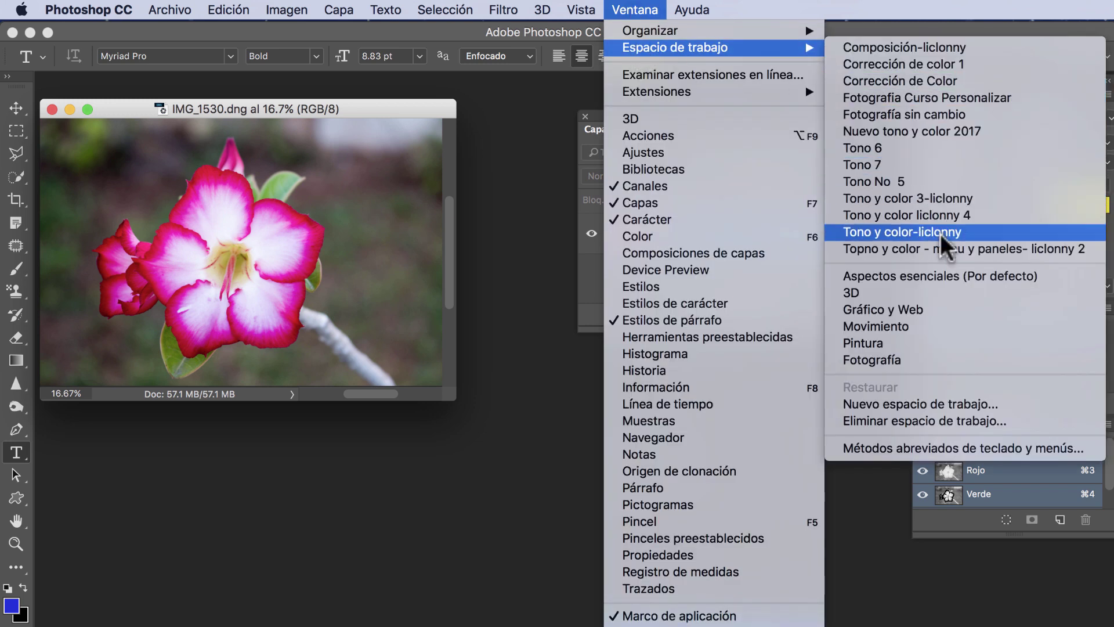
- Start a new workspace named 'Tipografía - ' followed by the author's handle
click(984, 407)
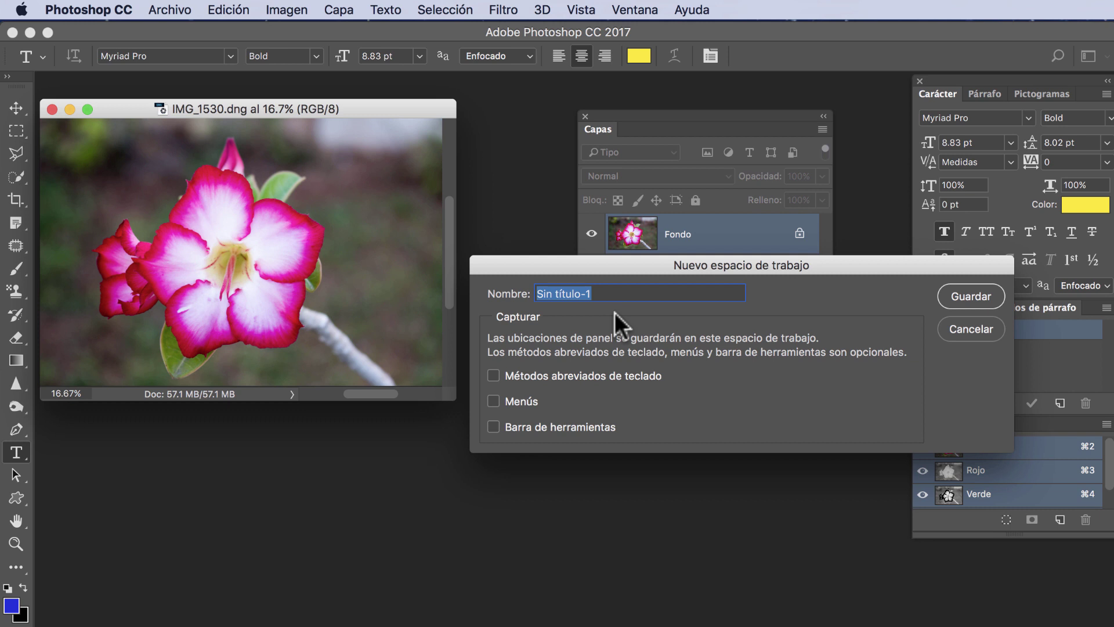
text(T)
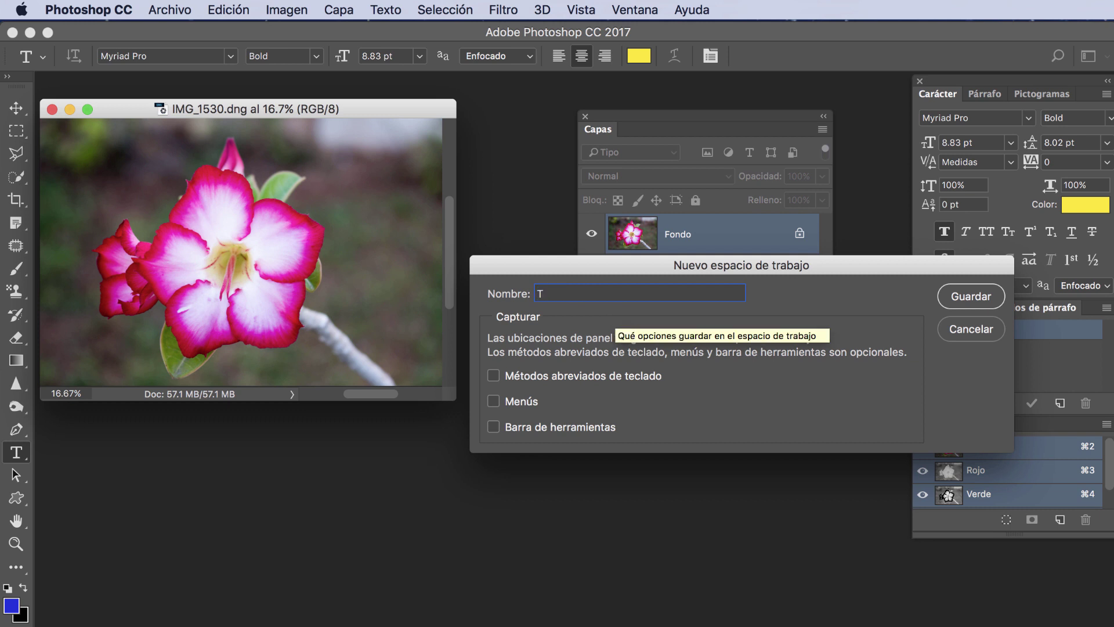
text(ipogra)
text(fía )
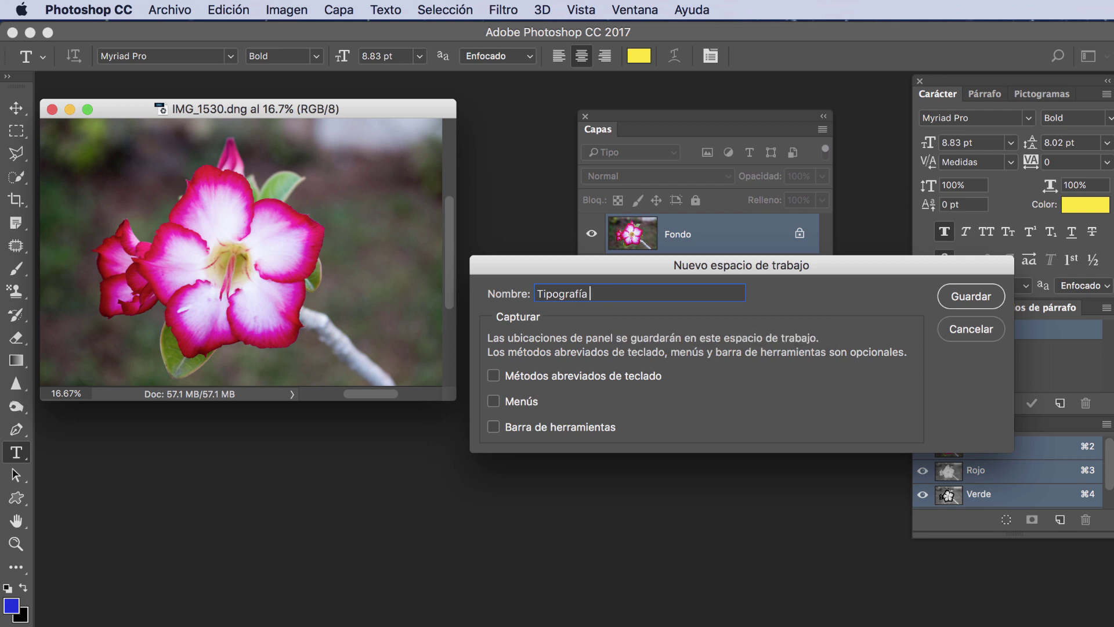
text(- )
text(liclo)
text(nny)
- Save the custom panel layout as the Tipografía workspace and switch to it
click(973, 300)
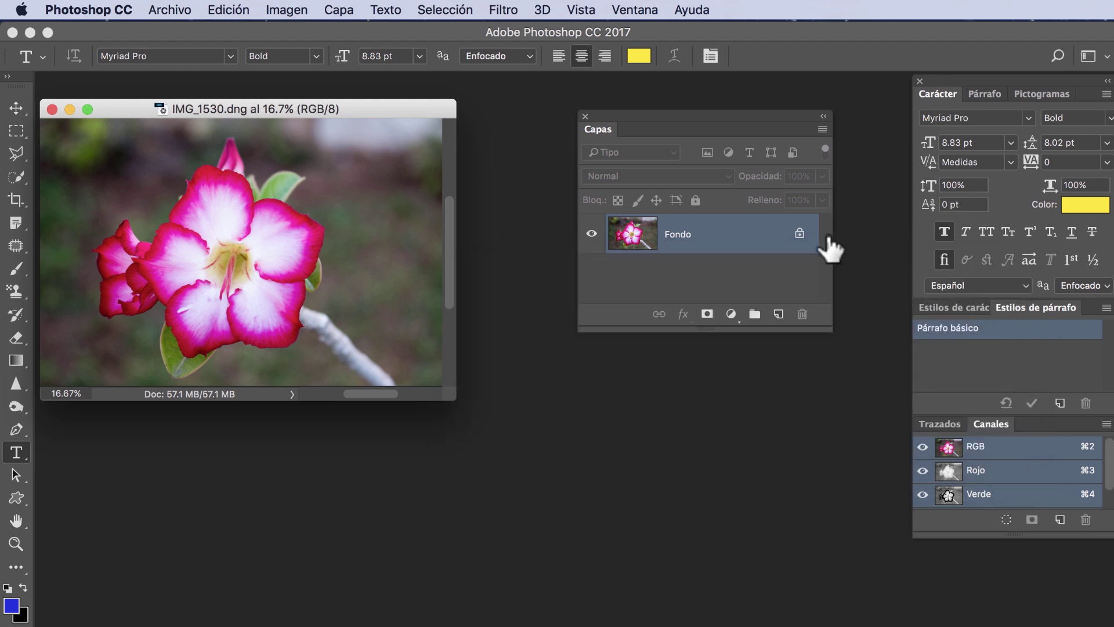
click(630, 12)
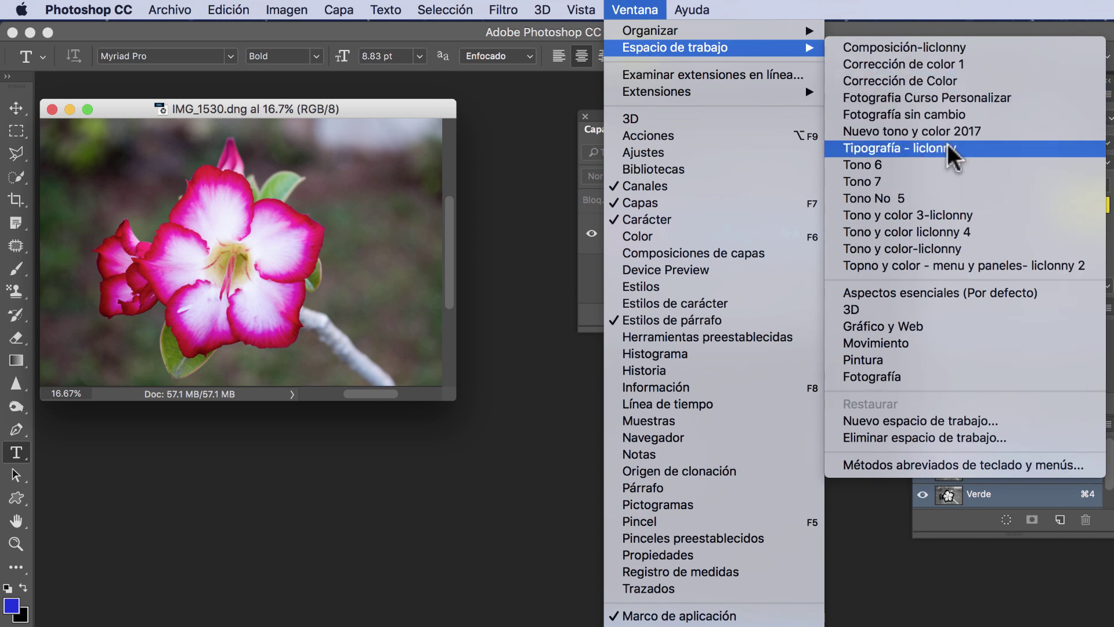
click(981, 157)
click(641, 10)
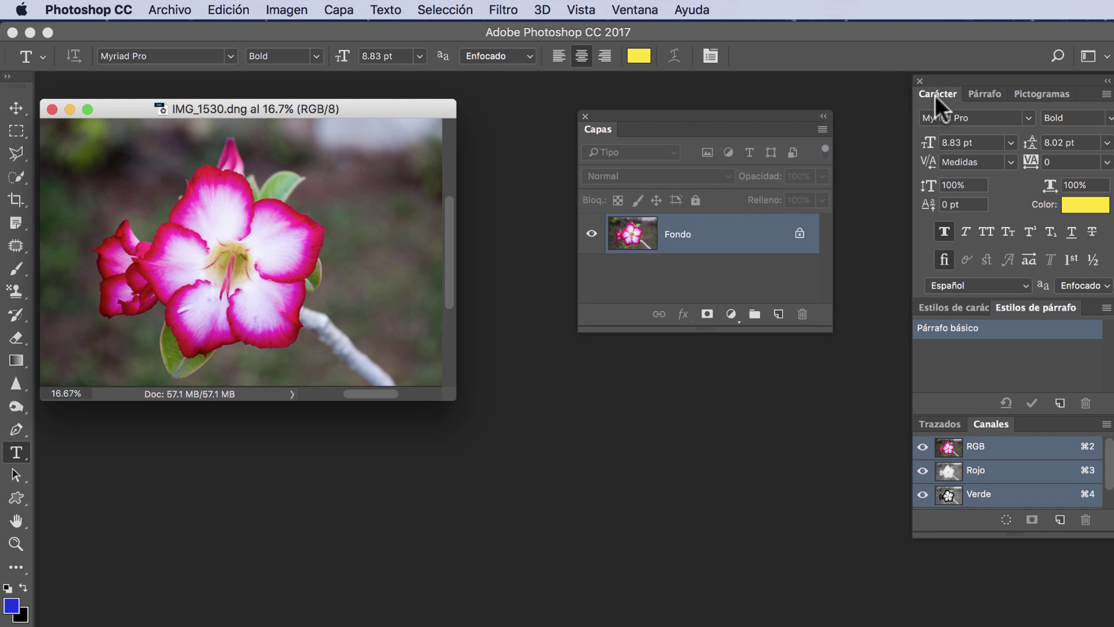
- View the Paragraph and Glyphs tabs, enlarge the glyph grid, then return to Character
click(981, 94)
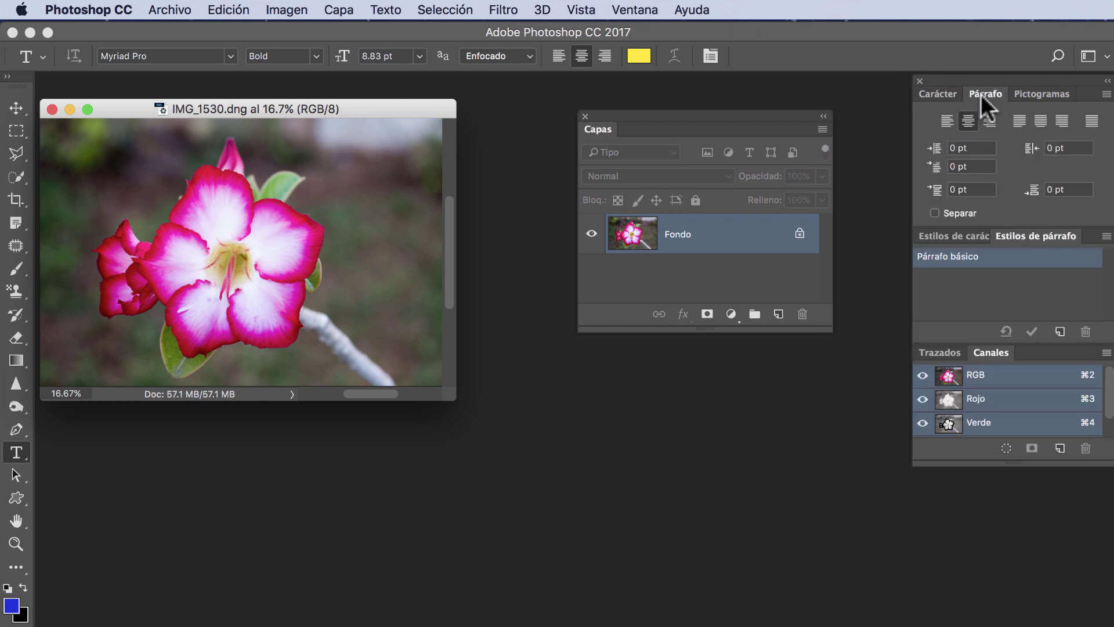
click(1028, 93)
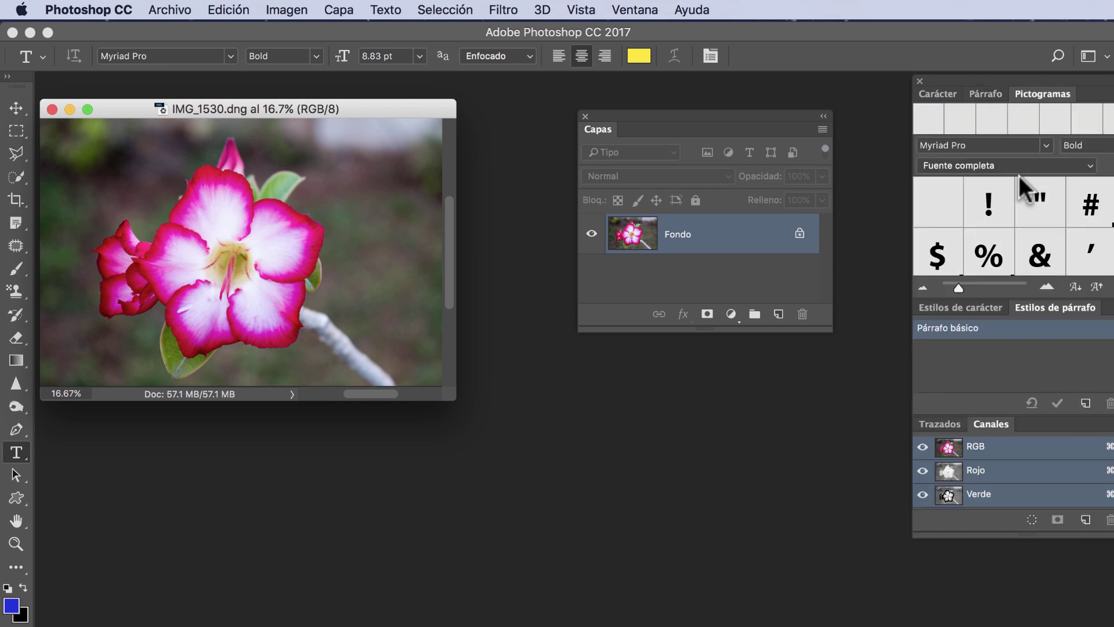
mouse_move(1010, 299)
mouse_down()
mouse_move(1010, 486)
mouse_move(1020, 252)
mouse_up()
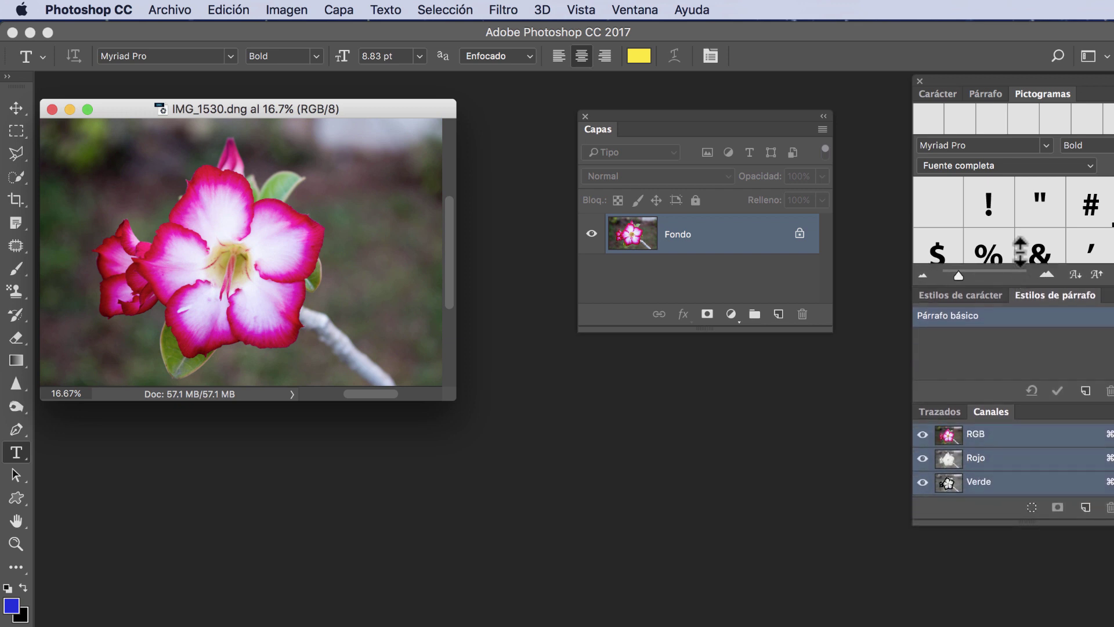
click(926, 93)
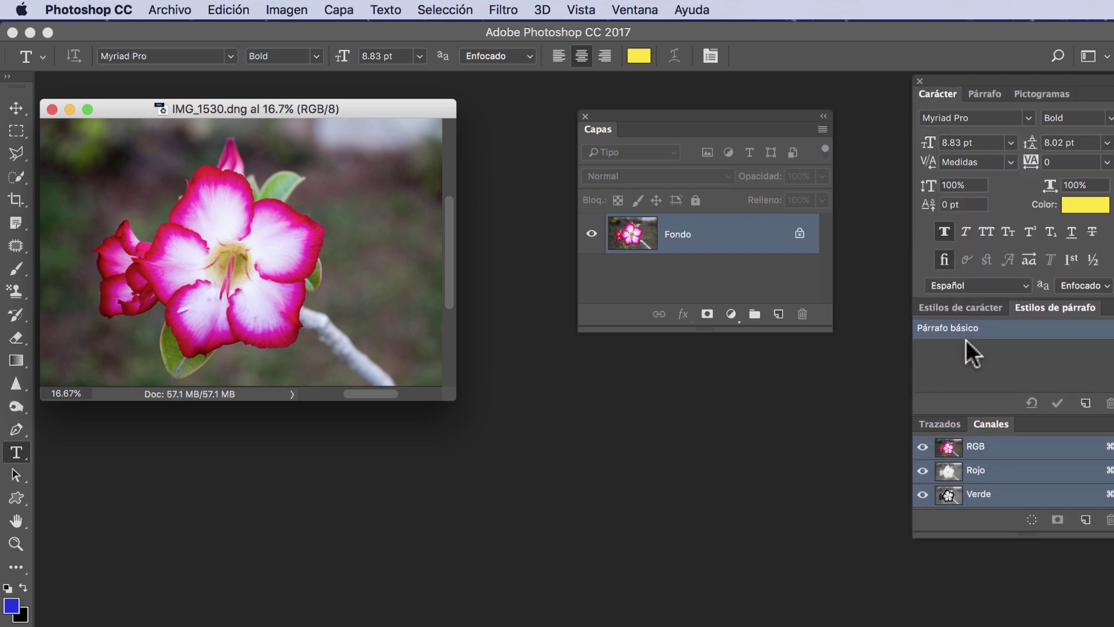
- Check the character and paragraph styles lists, then the Paths and Channels tabs
click(952, 307)
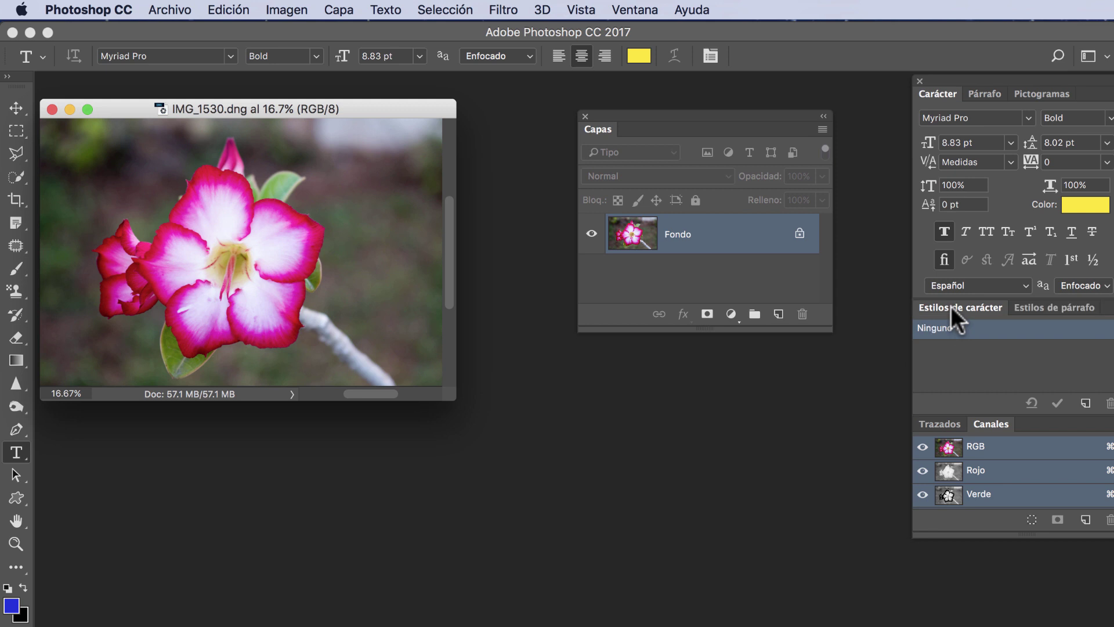
click(1040, 306)
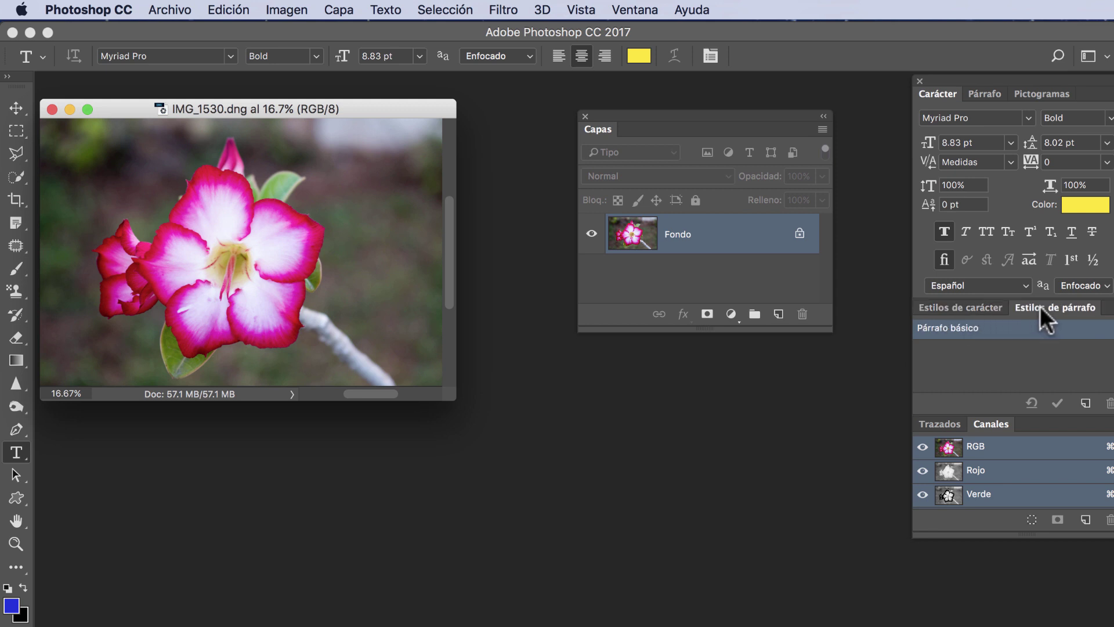
click(940, 423)
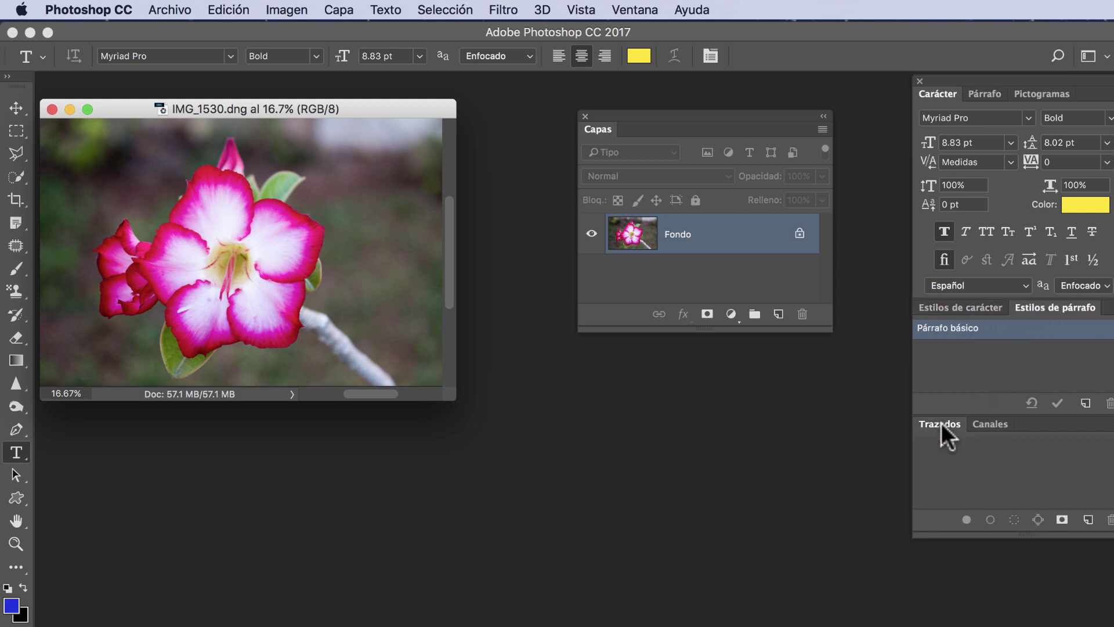
click(998, 423)
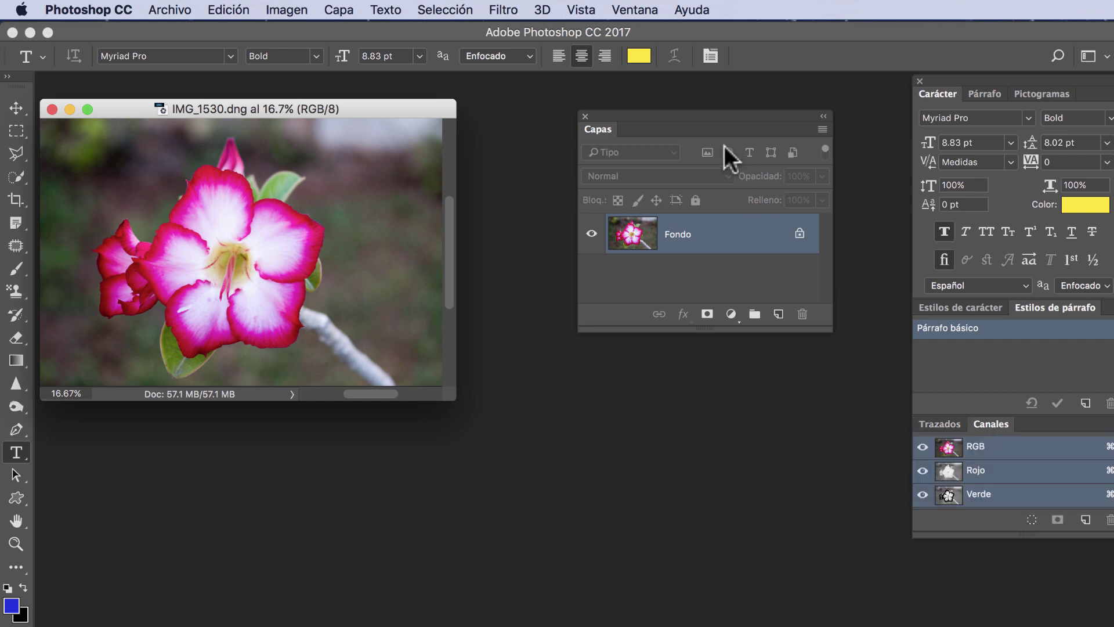
- Nudge the floating Capas and Carácter panels into place, then make the foreground colour white
mouse_move(686, 114)
mouse_down()
mouse_move(663, 113)
mouse_move(699, 104)
mouse_move(716, 83)
mouse_move(736, 366)
mouse_move(923, 526)
mouse_move(640, 453)
mouse_move(133, 431)
mouse_move(729, 193)
mouse_move(712, 146)
mouse_move(754, 110)
mouse_move(740, 94)
mouse_up()
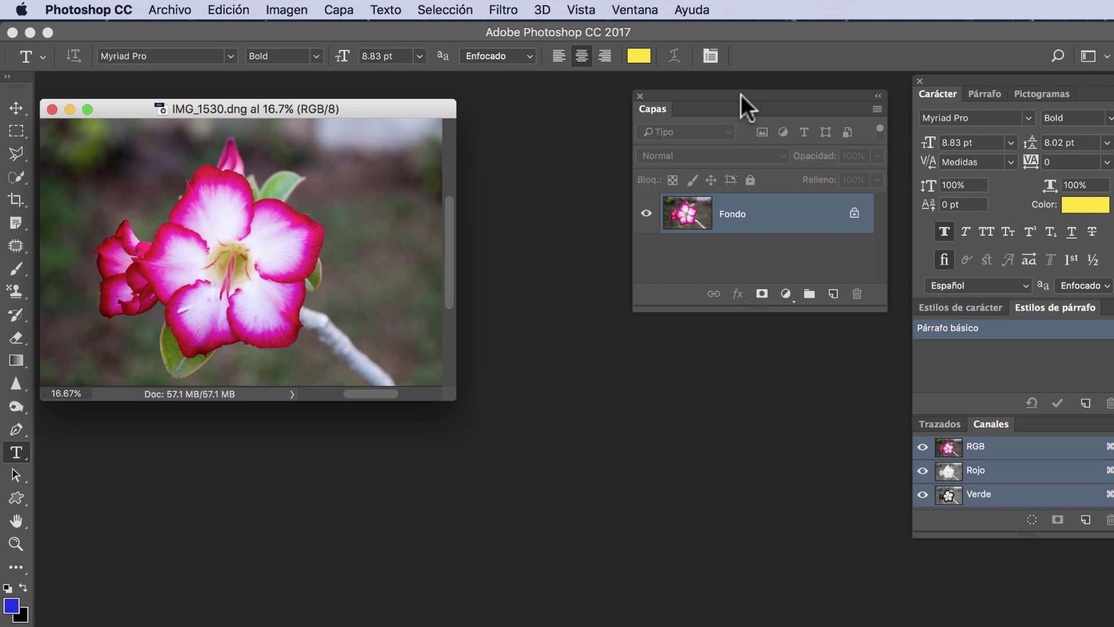
drag(980, 76, 962, 77)
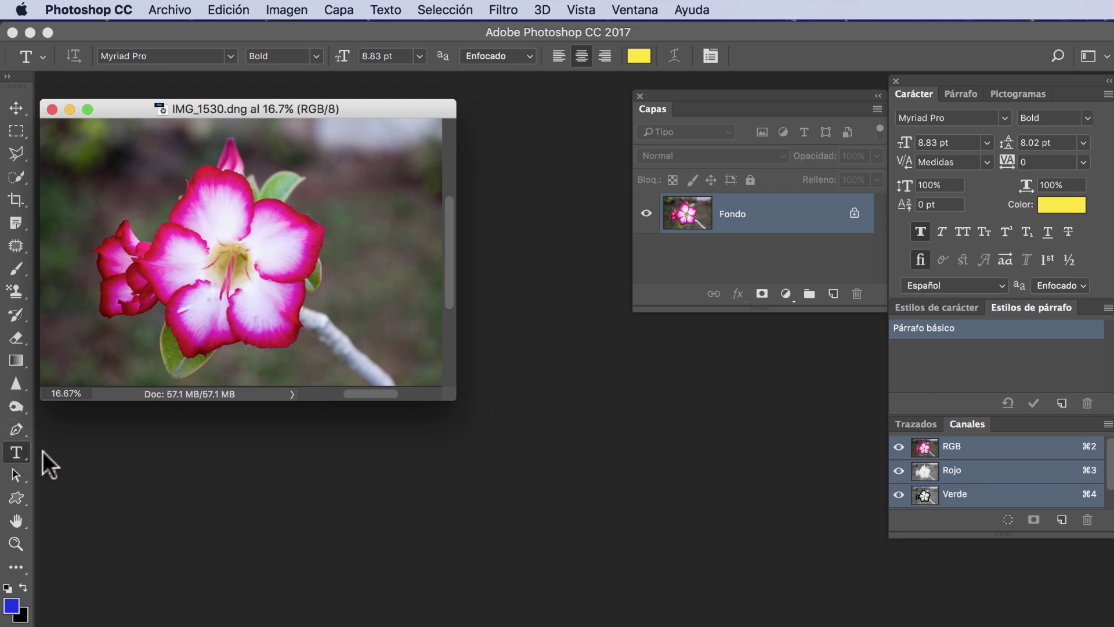
click(7, 588)
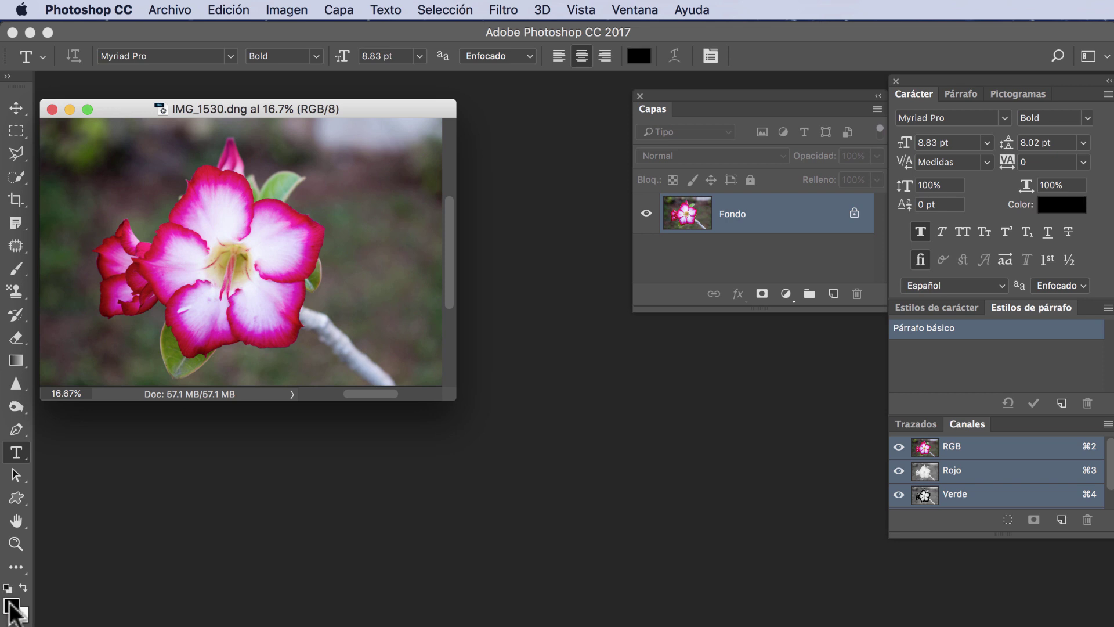
click(24, 588)
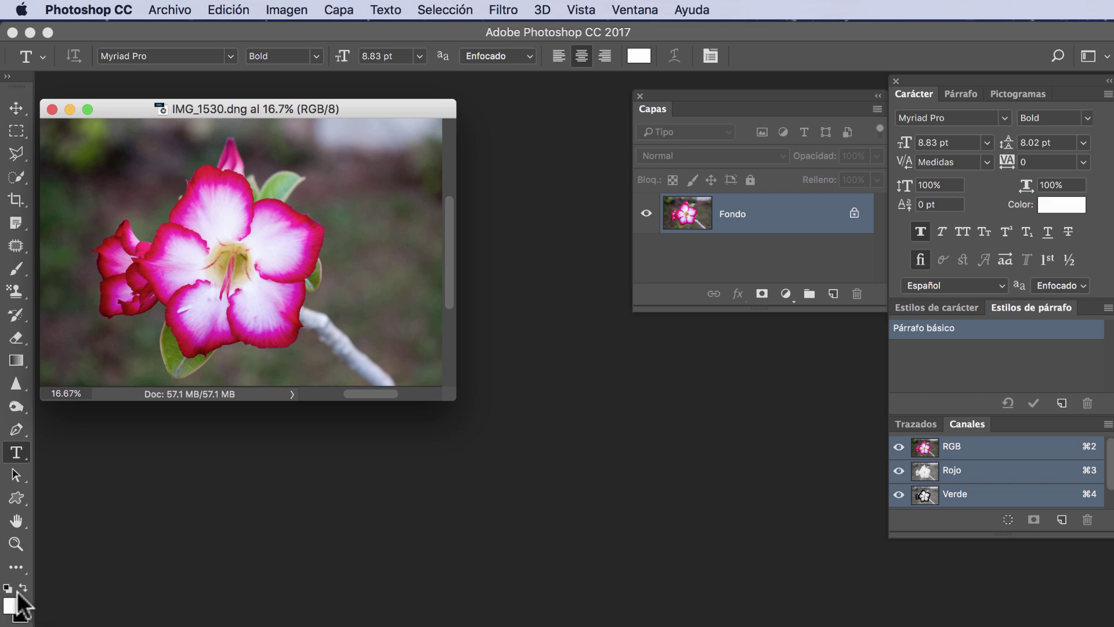
click(7, 587)
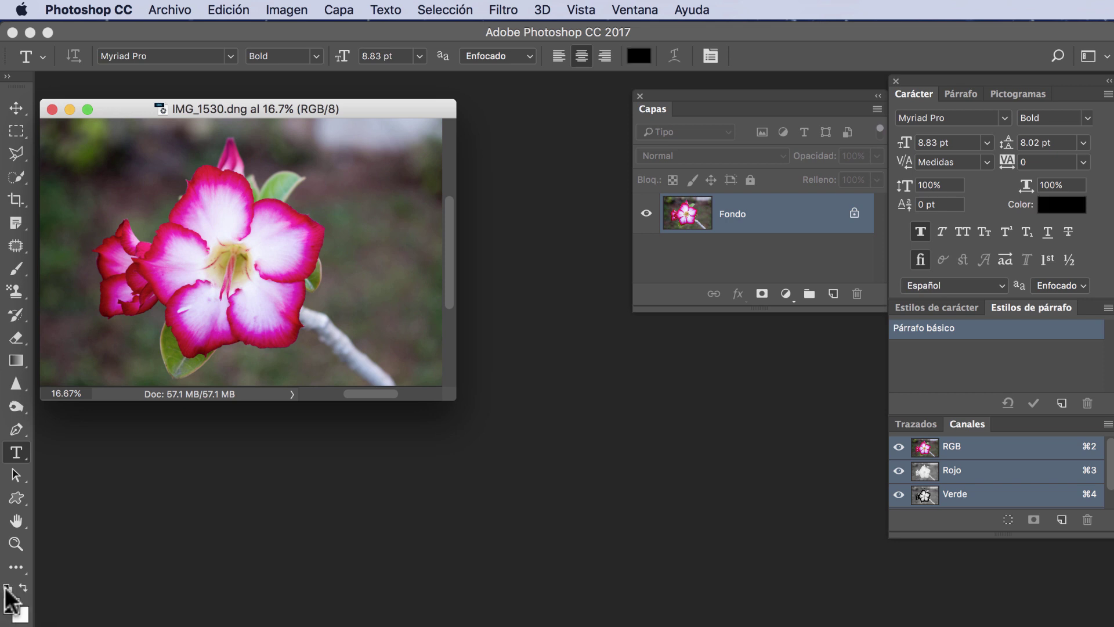
click(18, 588)
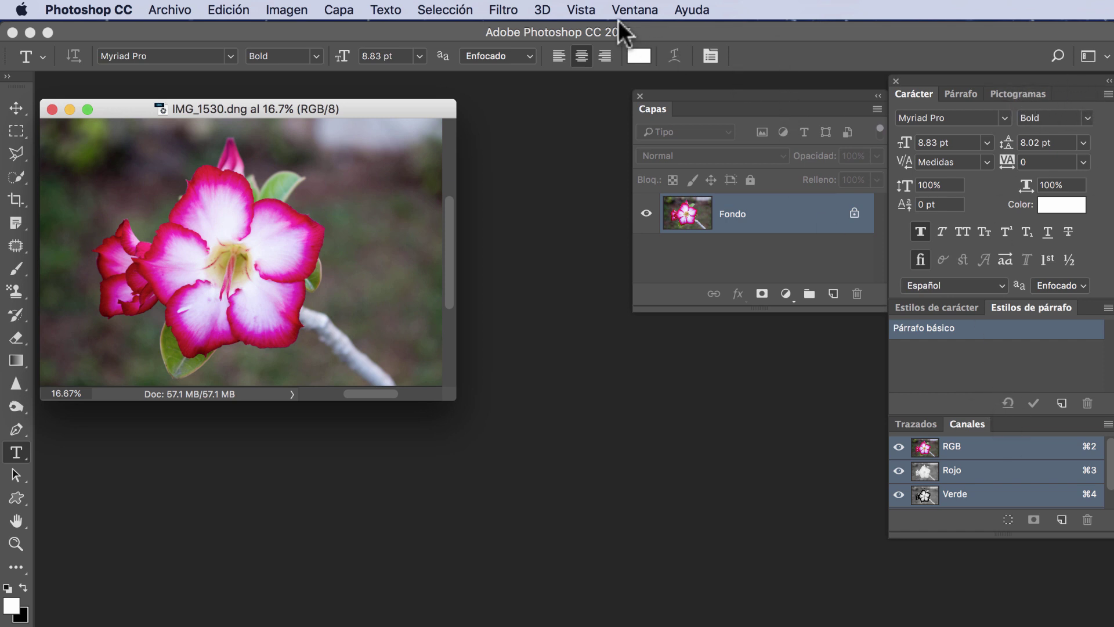
- Delete the saved Tipografía workspace using Eliminar espacio de trabajo and confirm with Sí
click(631, 11)
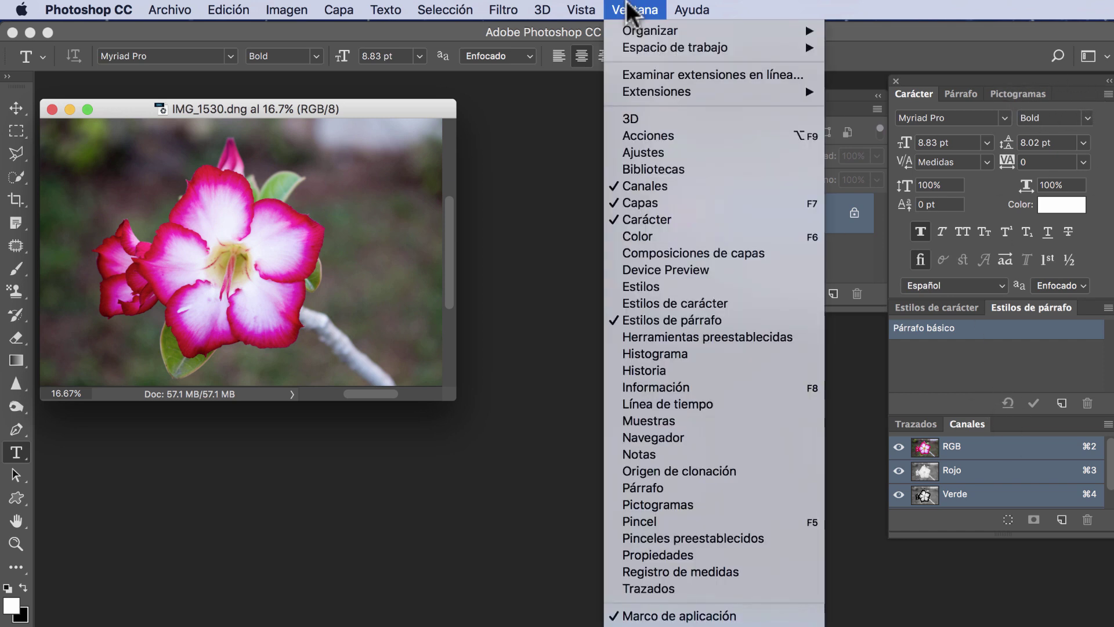
mouse_move(674, 47)
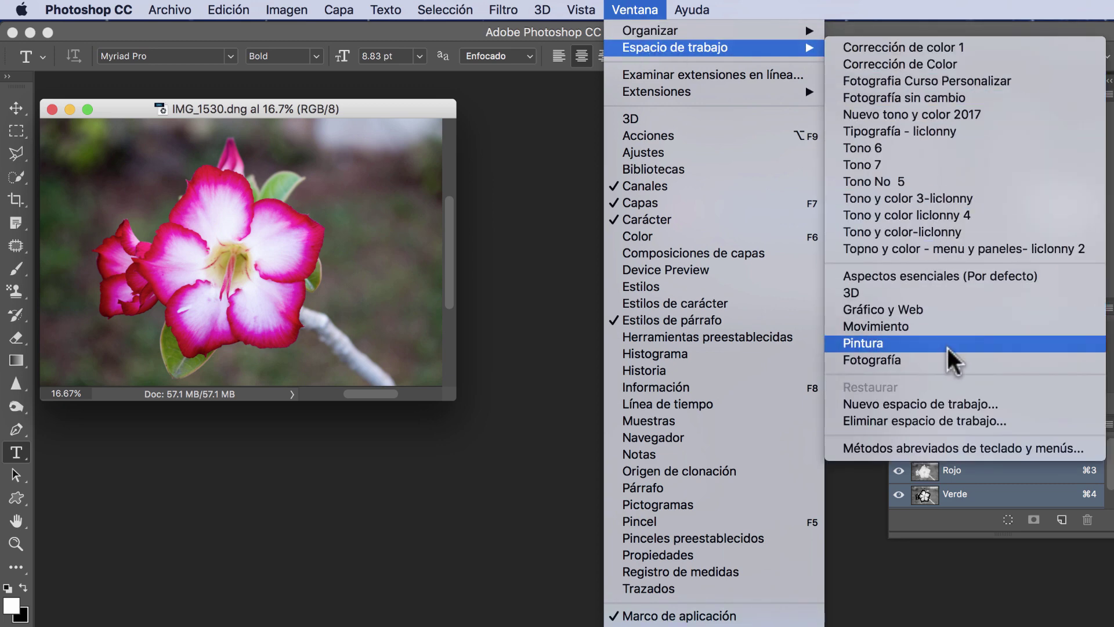
click(959, 417)
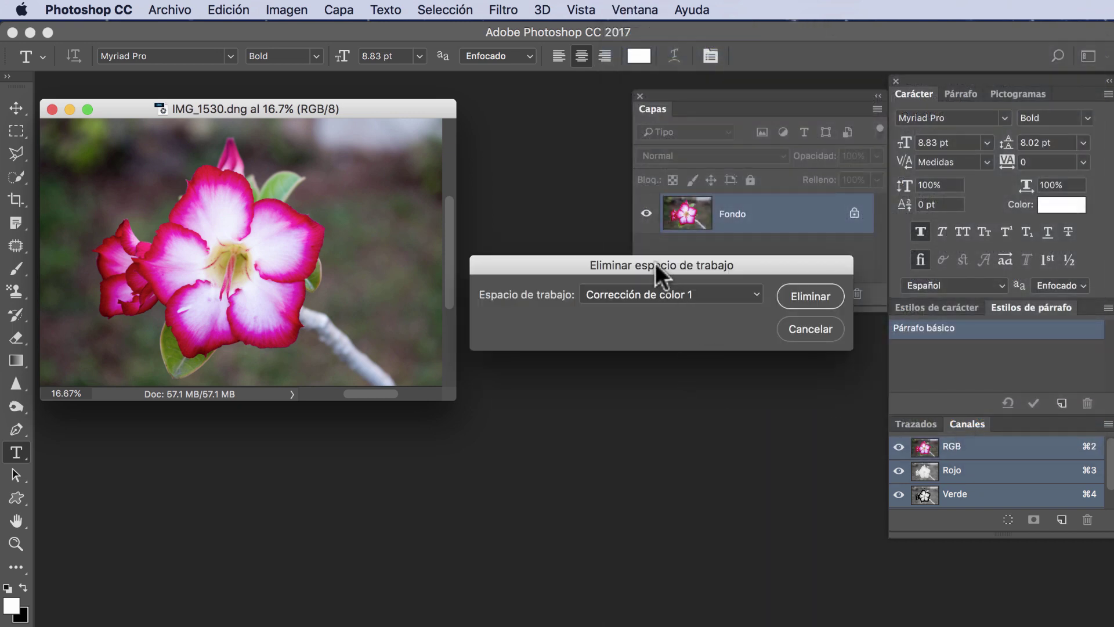
drag(655, 263, 668, 212)
click(671, 243)
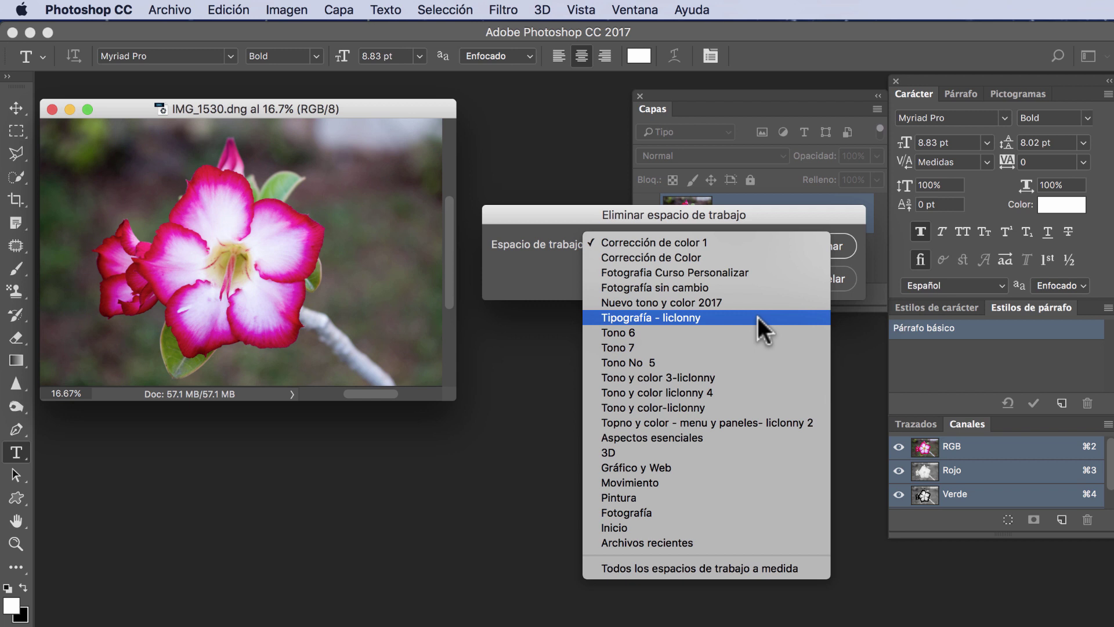
click(758, 317)
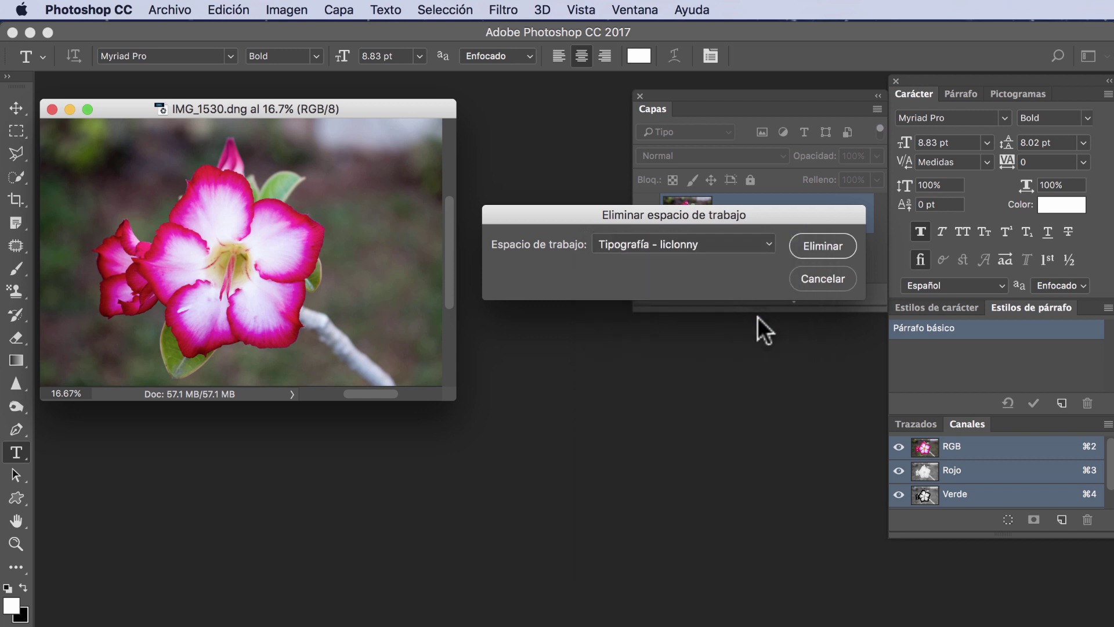
click(828, 248)
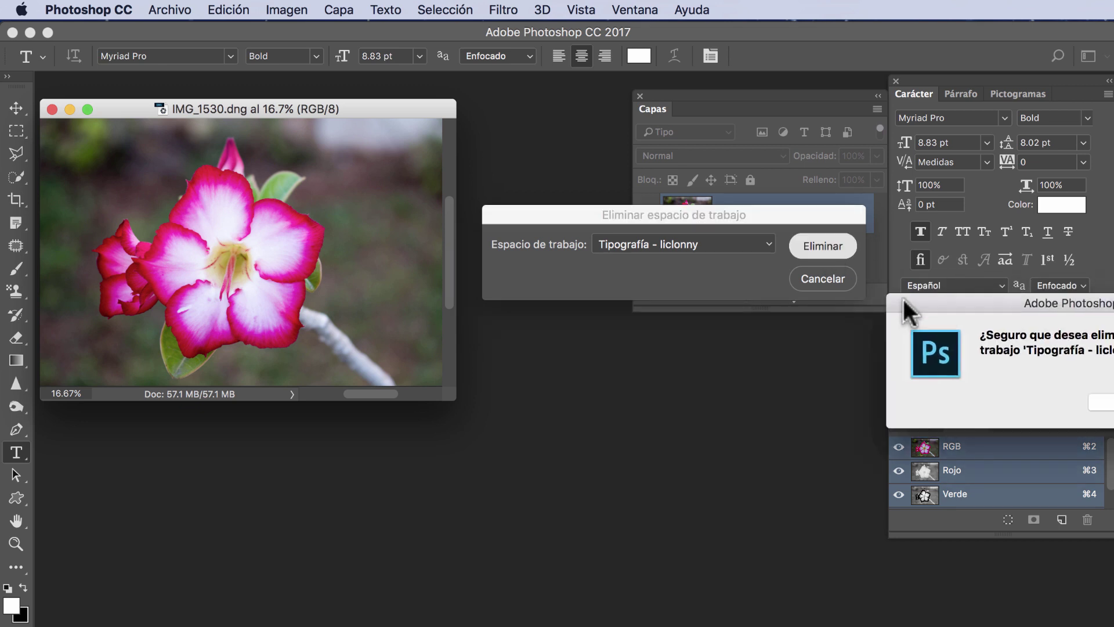
drag(904, 300, 619, 303)
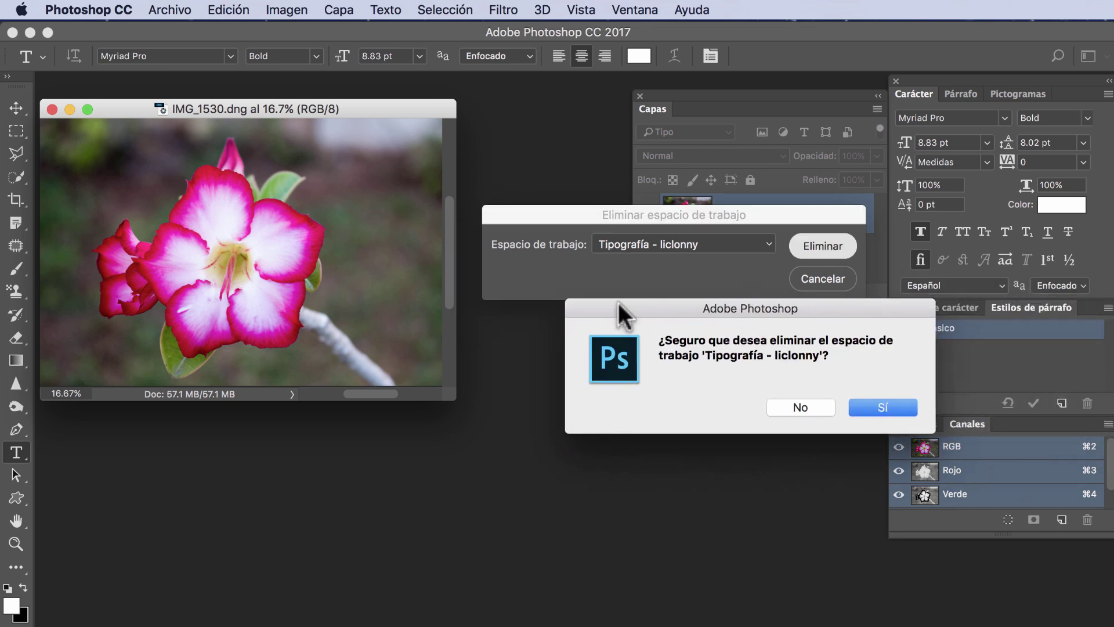
click(878, 405)
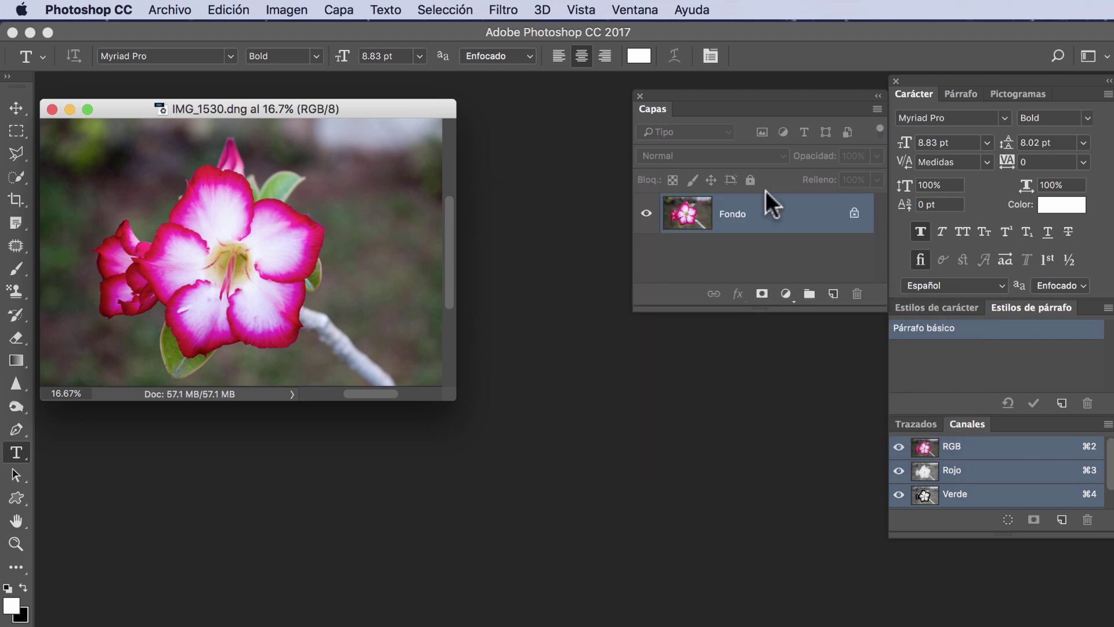
- Save a new workspace named 'Tipgrafía' followed by the author's handle
click(625, 8)
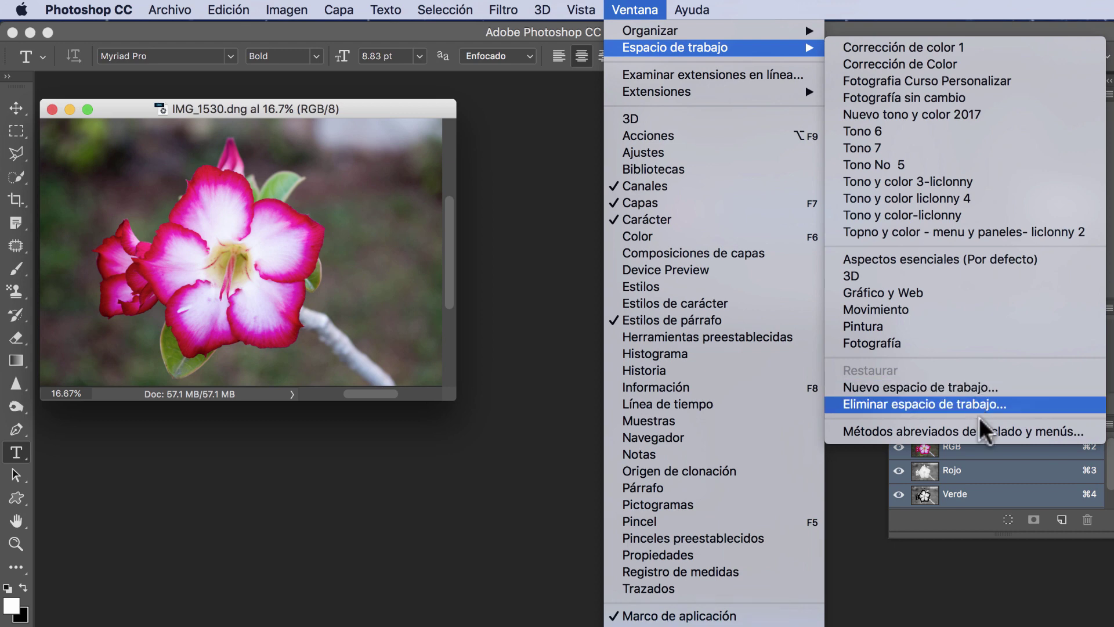
click(987, 389)
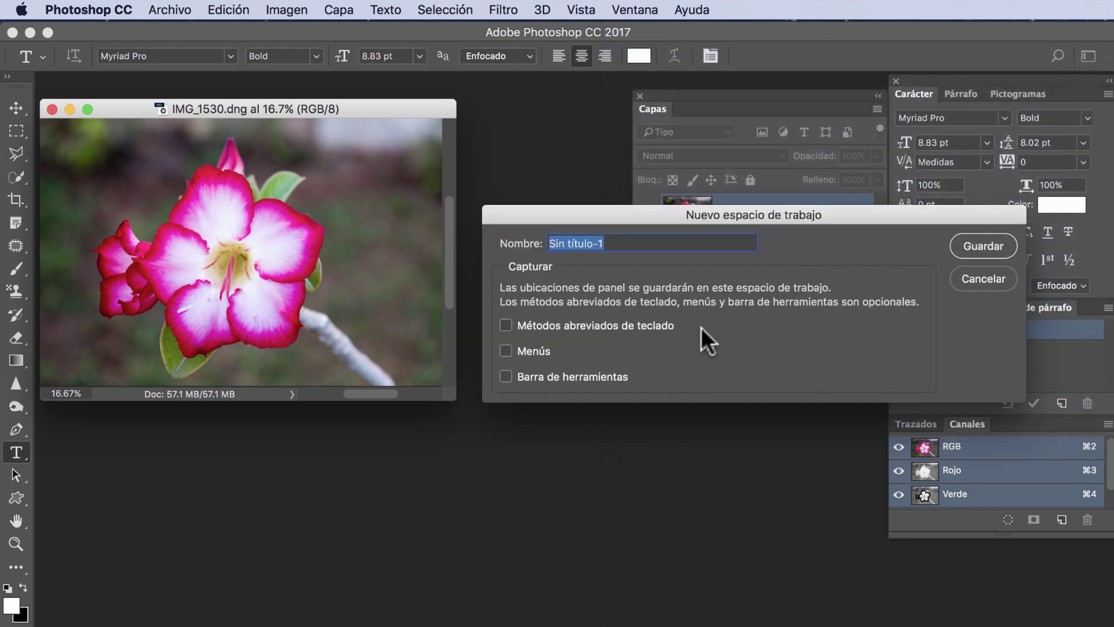
text(T)
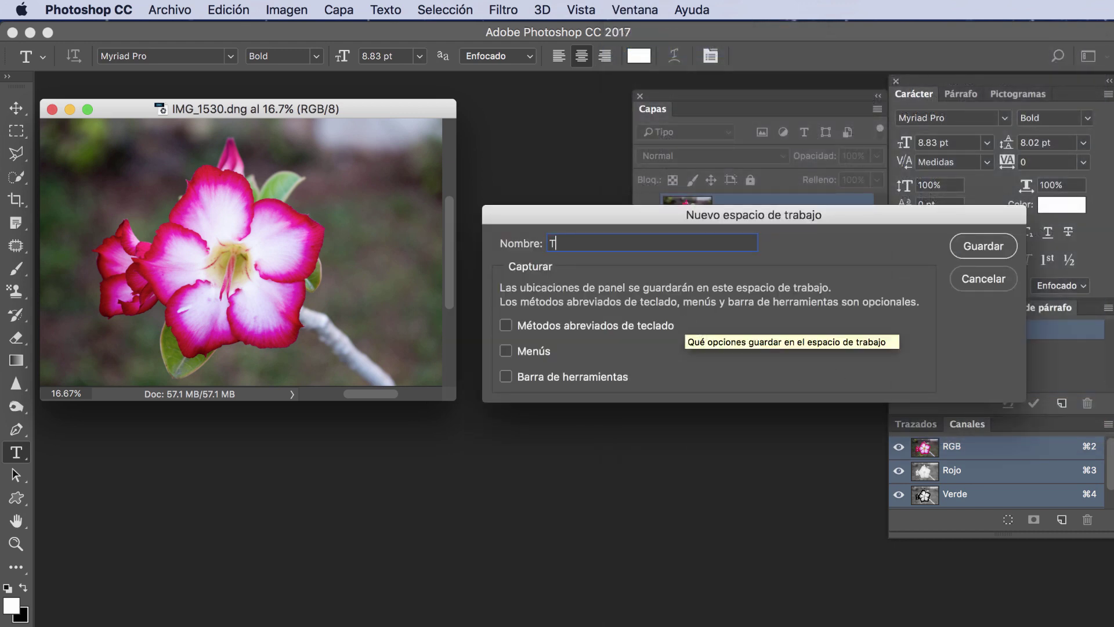
text(ip)
key(BackSpace)
key(BackSpace)
text(ip)
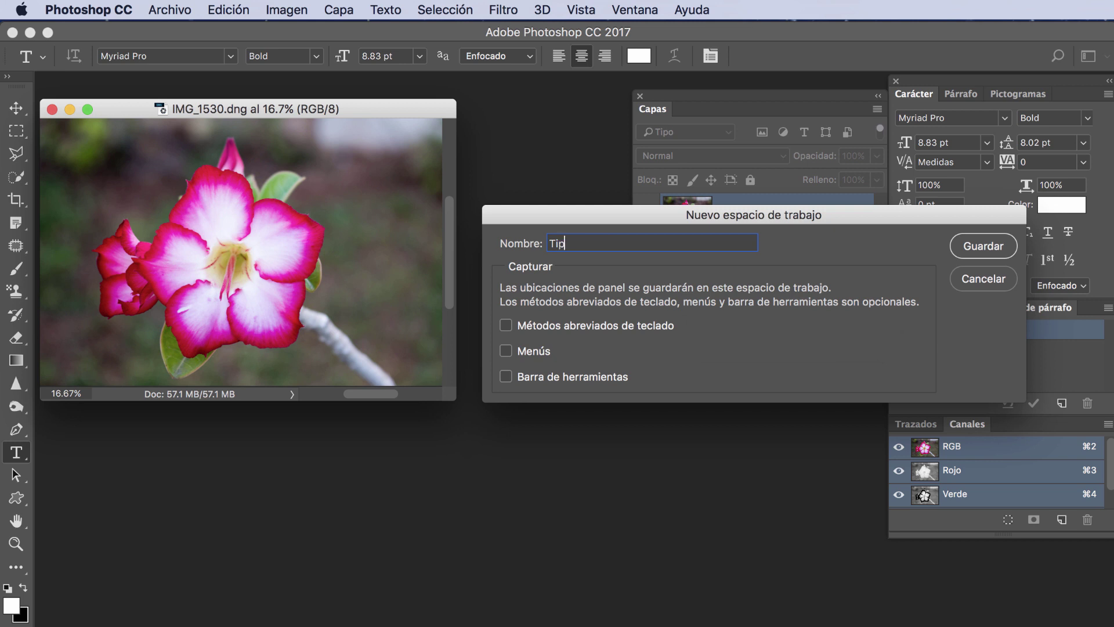
text(grafía)
text( li)
text(clonny)
click(985, 246)
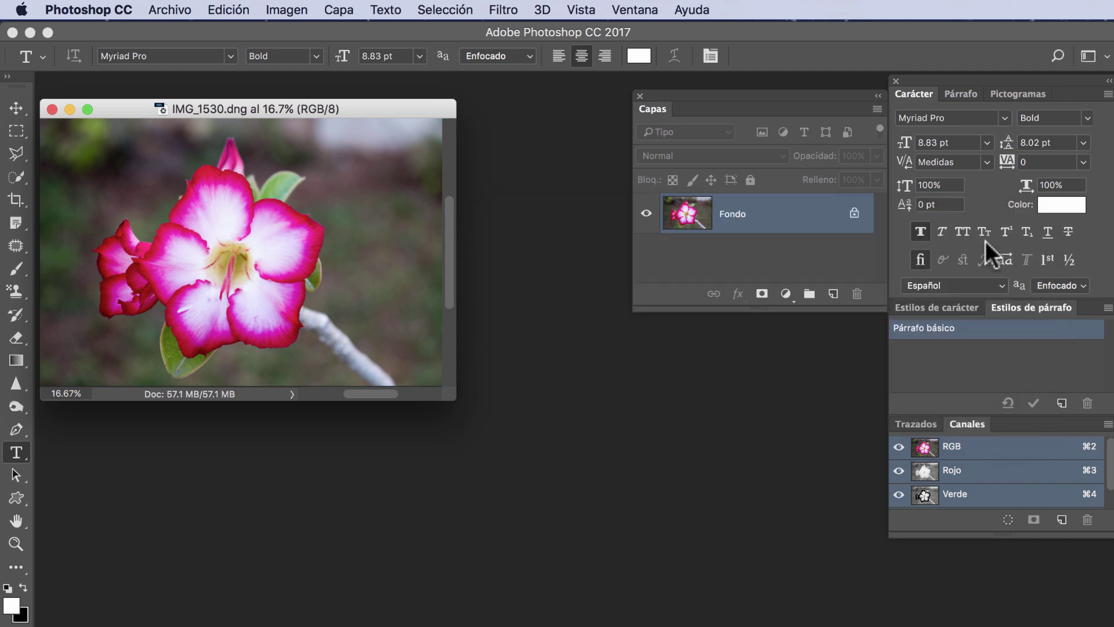
- Switch to the built-in Fotografía workspace with Histogram, Adjustments and Layers panels
click(631, 10)
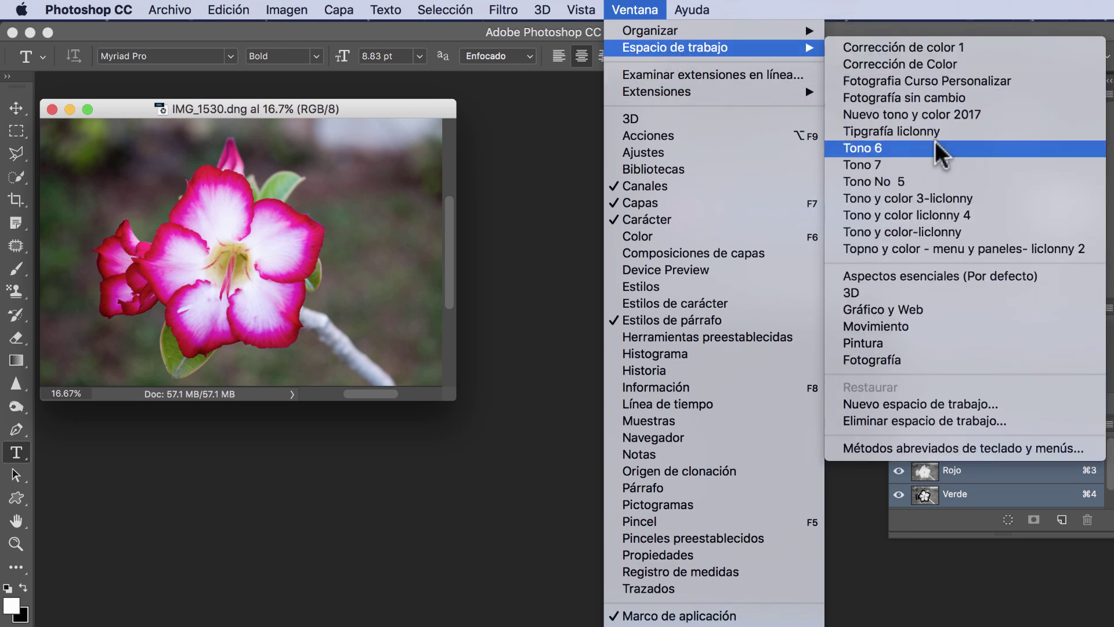
mouse_move(663, 47)
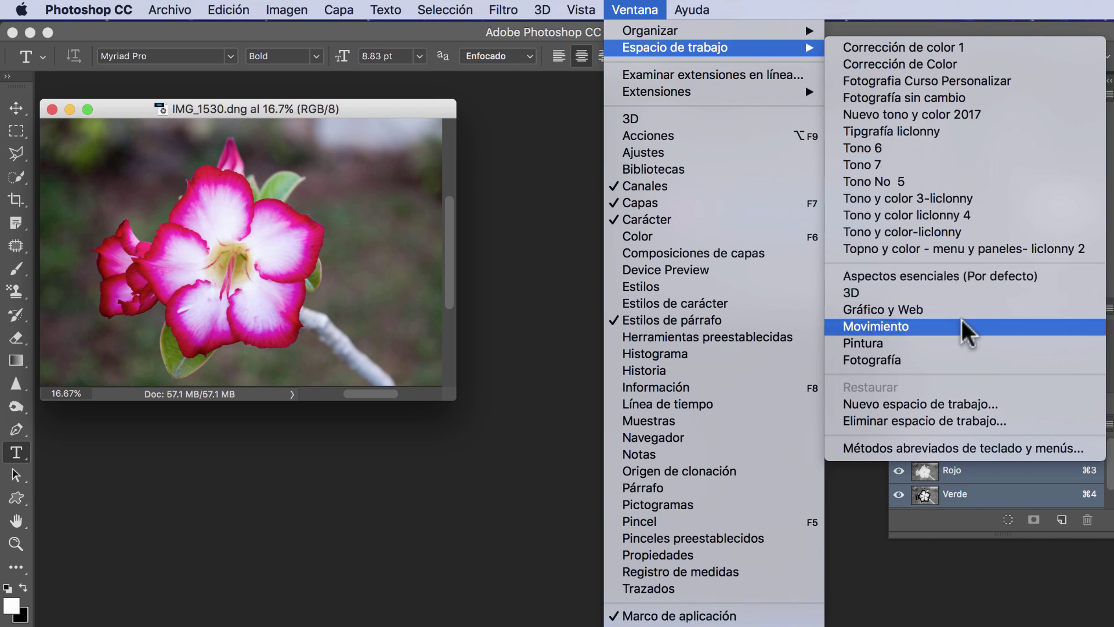
click(962, 360)
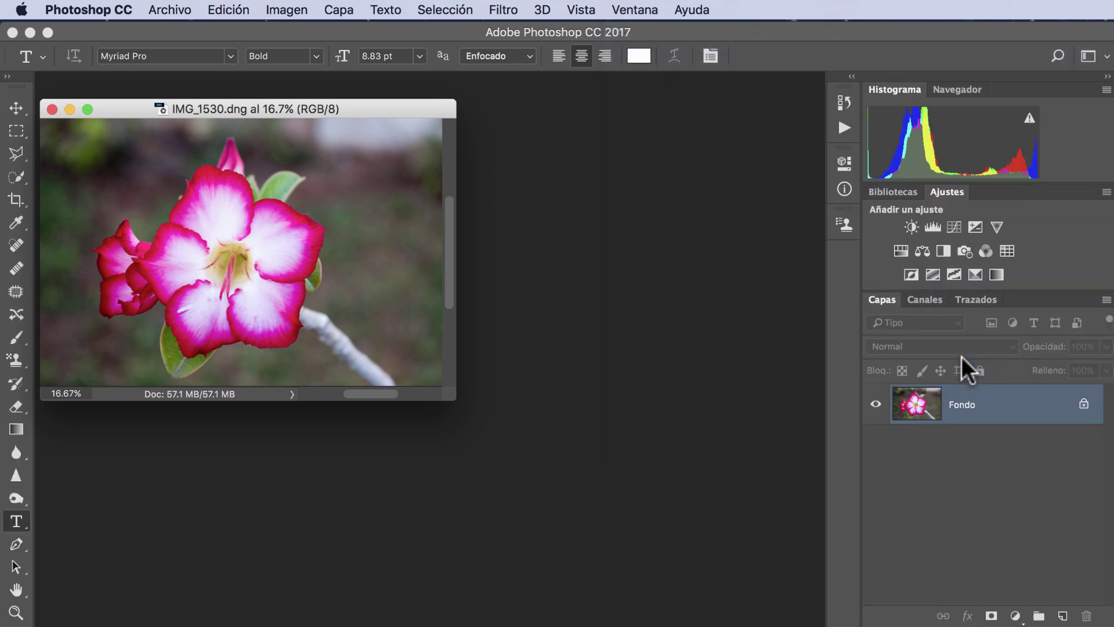
click(629, 11)
mouse_move(675, 47)
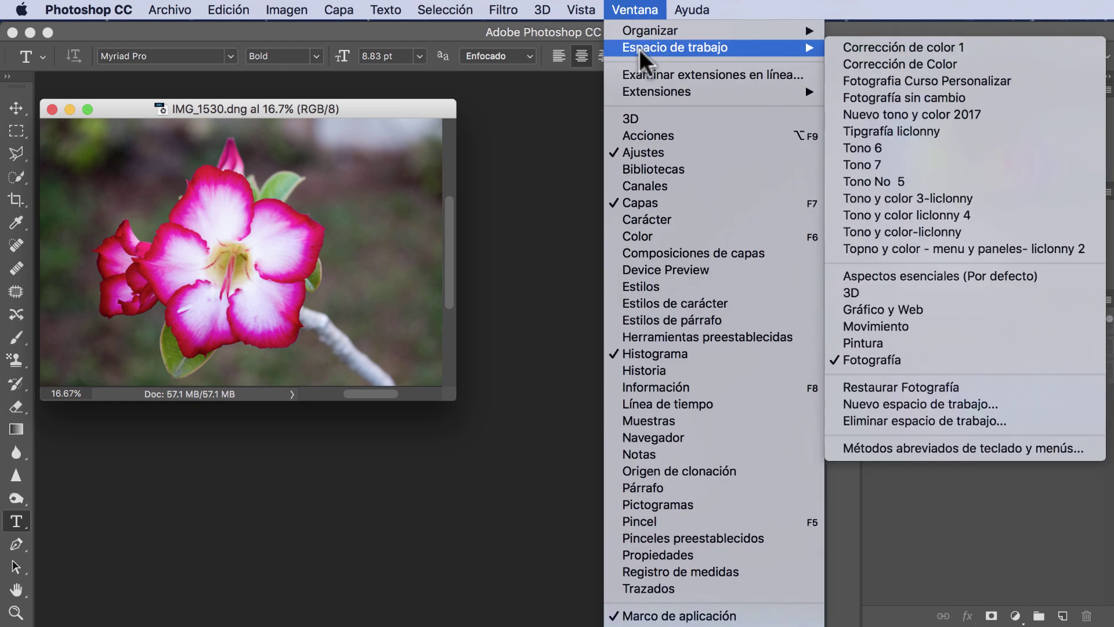
- Return to the saved Tipgrafía workspace with floating Capas and the typography panel stack
click(905, 131)
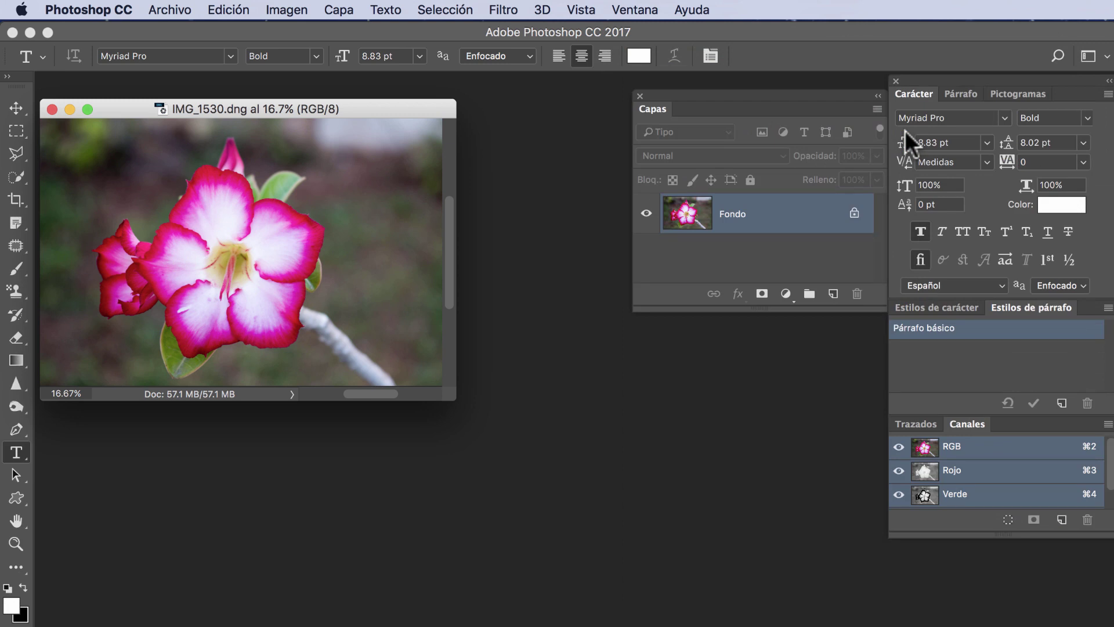